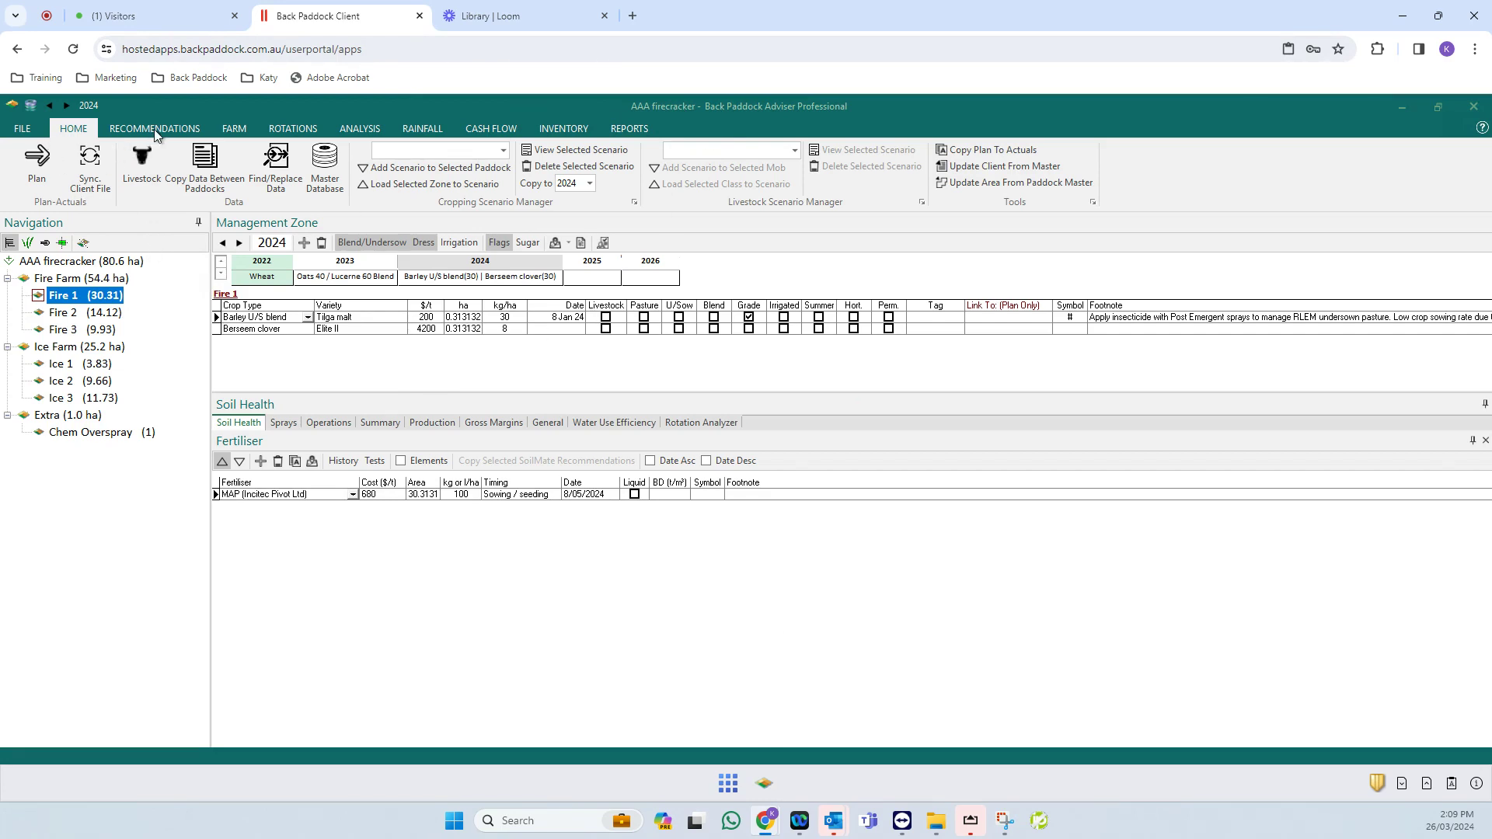
- Look at the recommendations and spray form preview, then return to the paddock home view
click(177, 130)
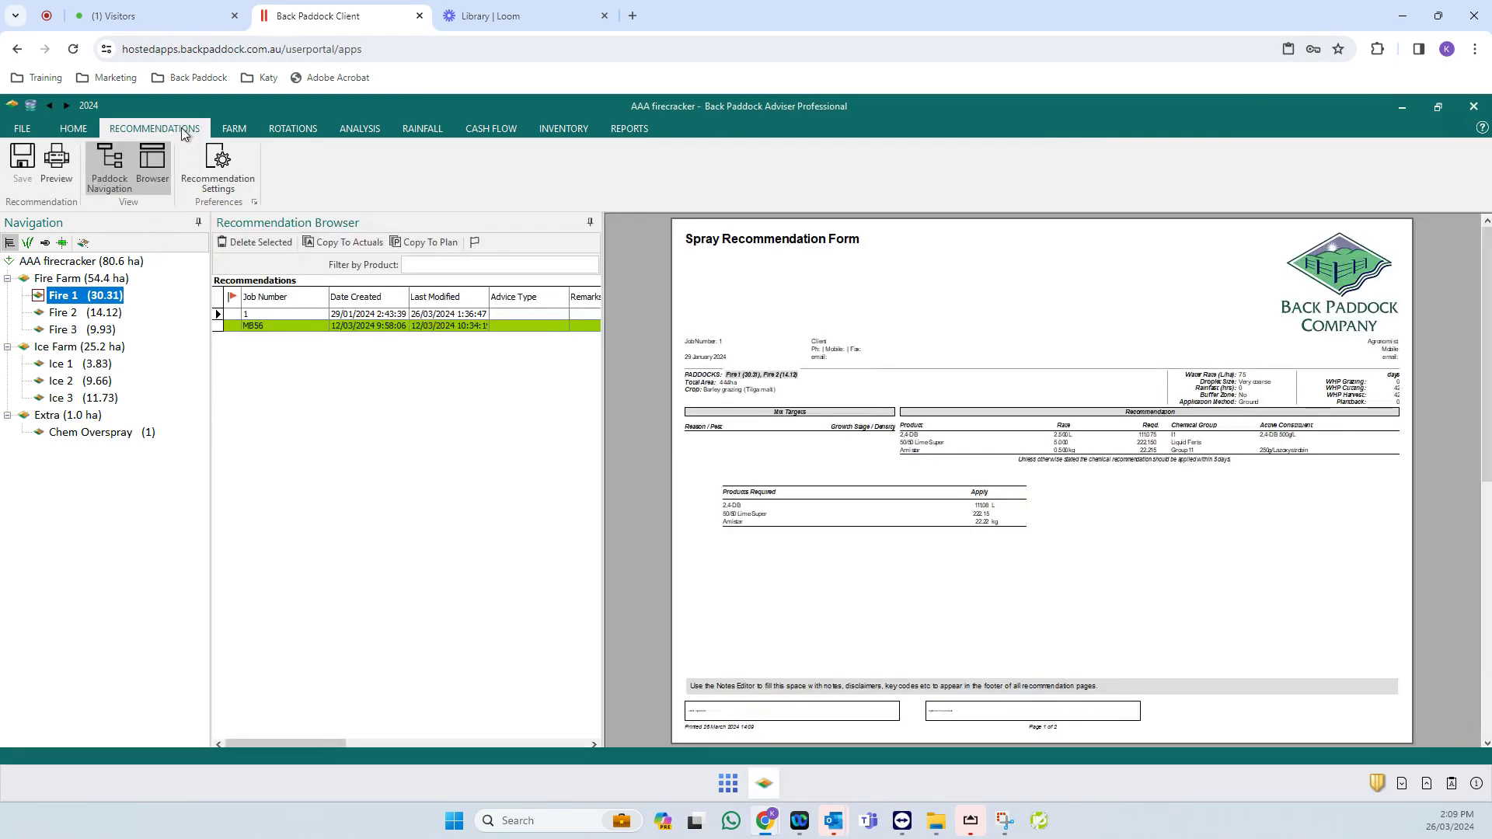
click(75, 131)
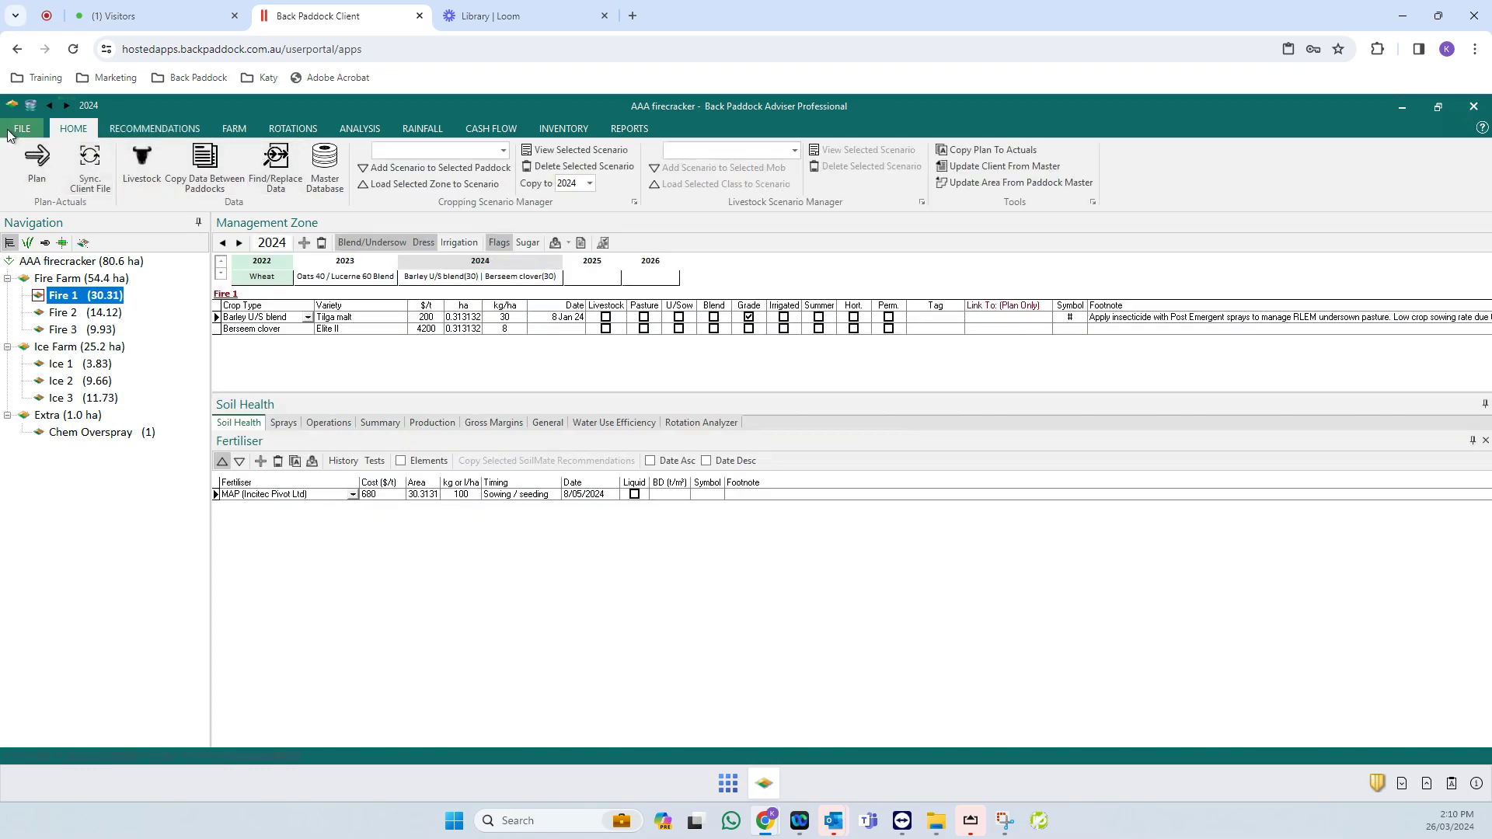
- In the program's General options, set Allow Recommendation Exclude to True
click(19, 132)
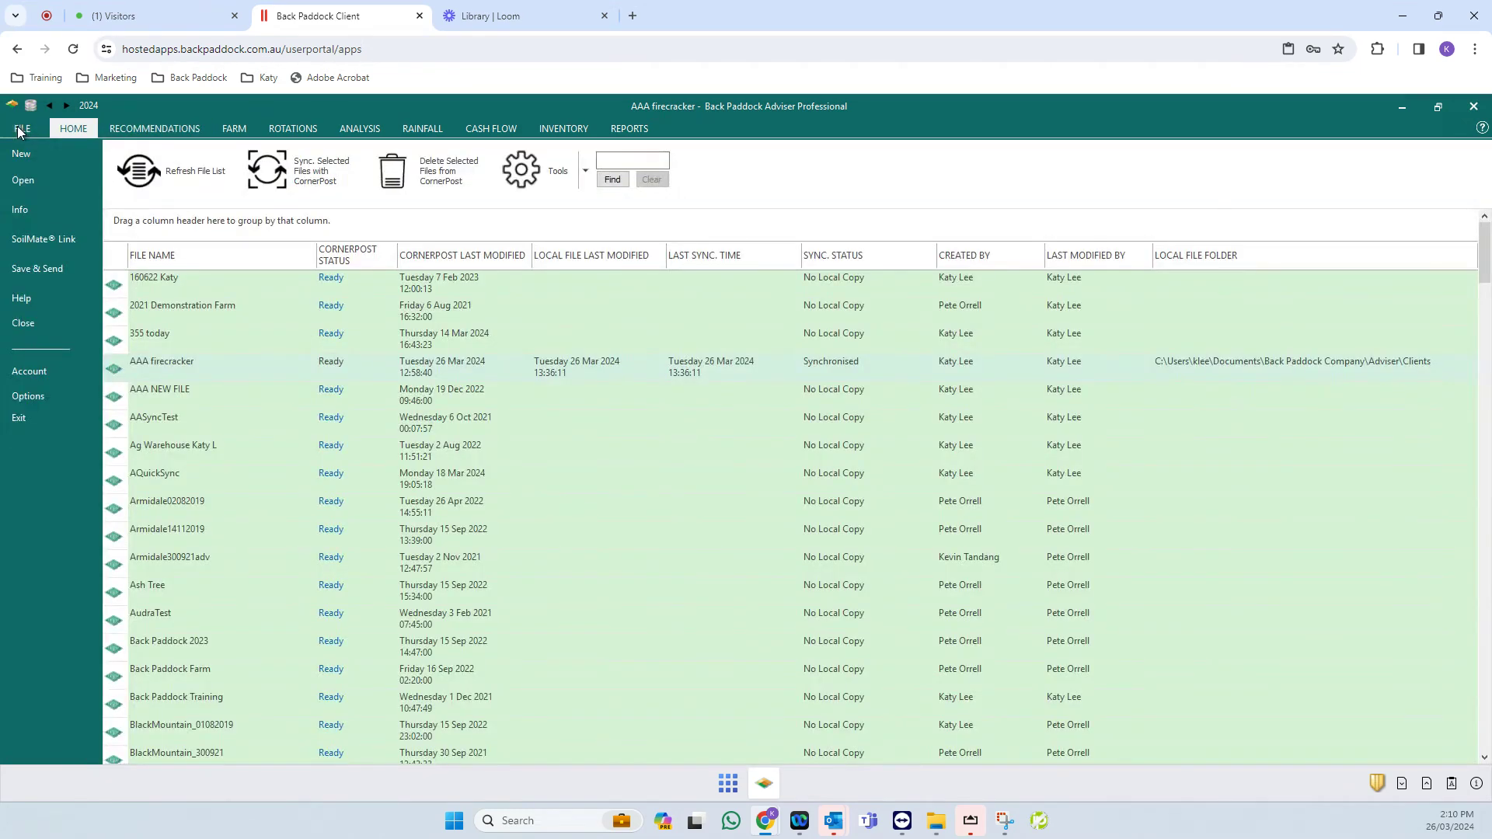
click(45, 396)
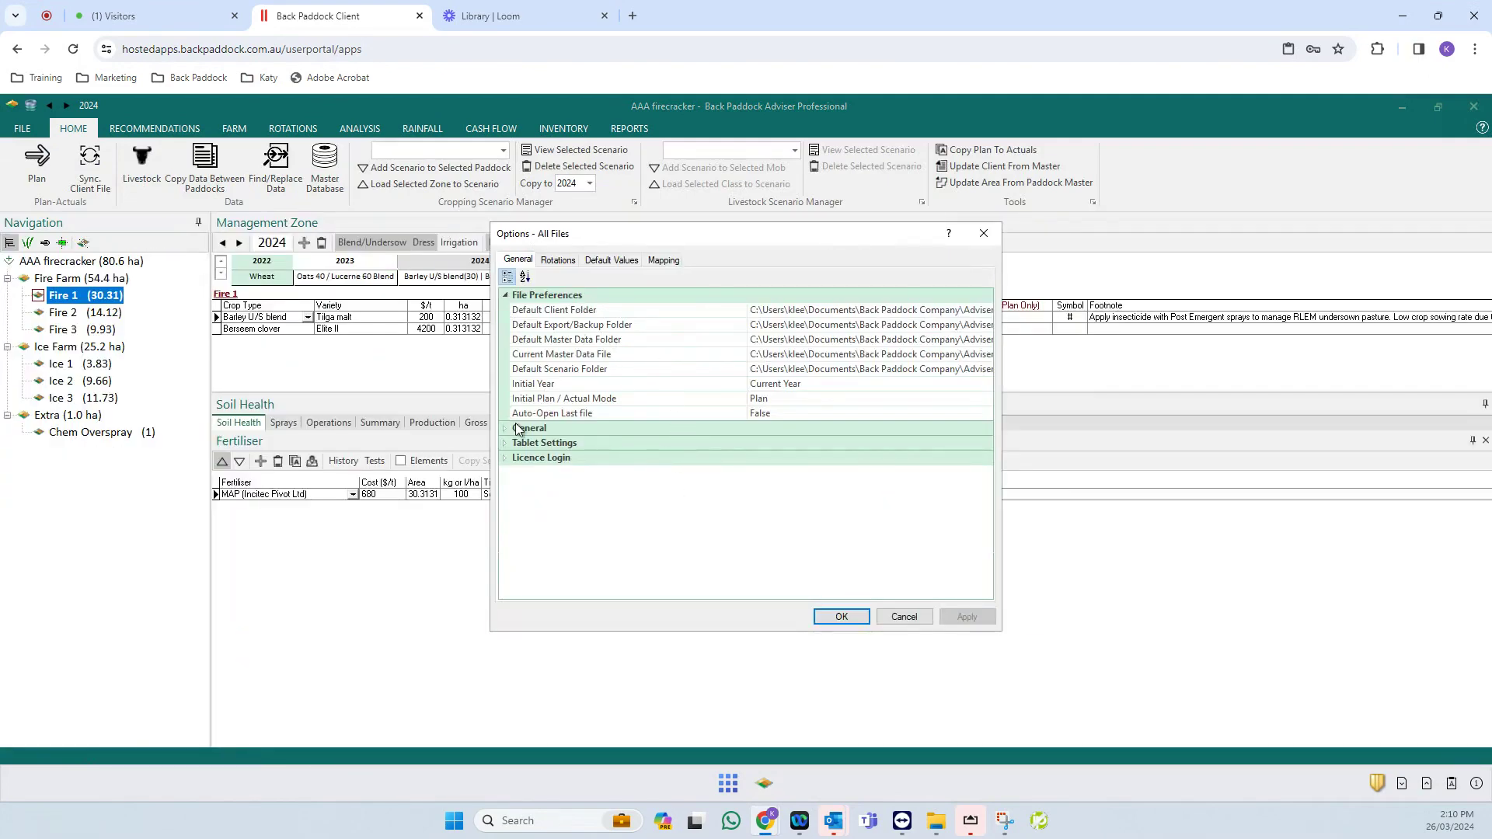
click(507, 434)
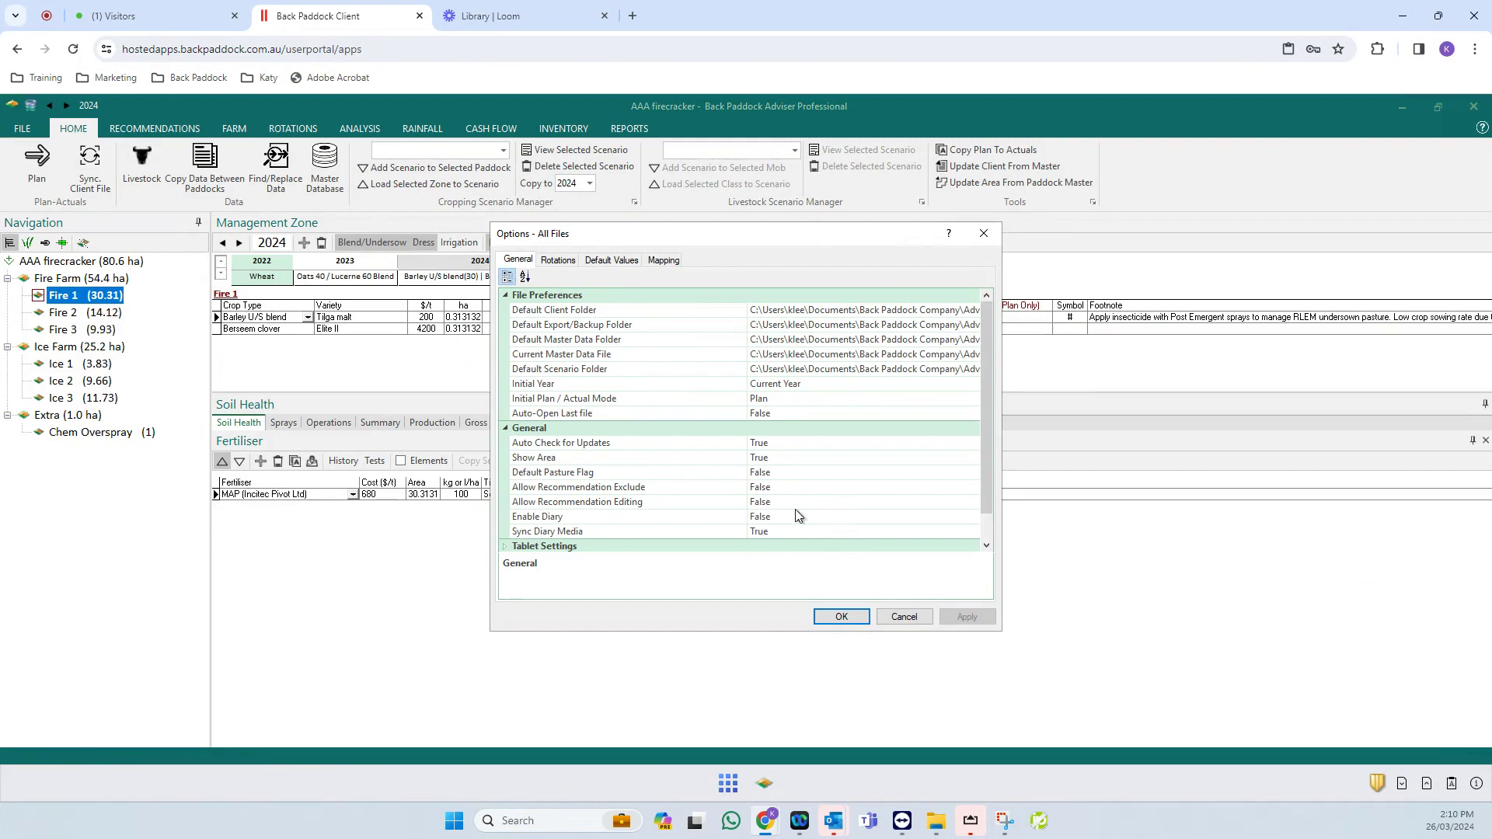
click(795, 488)
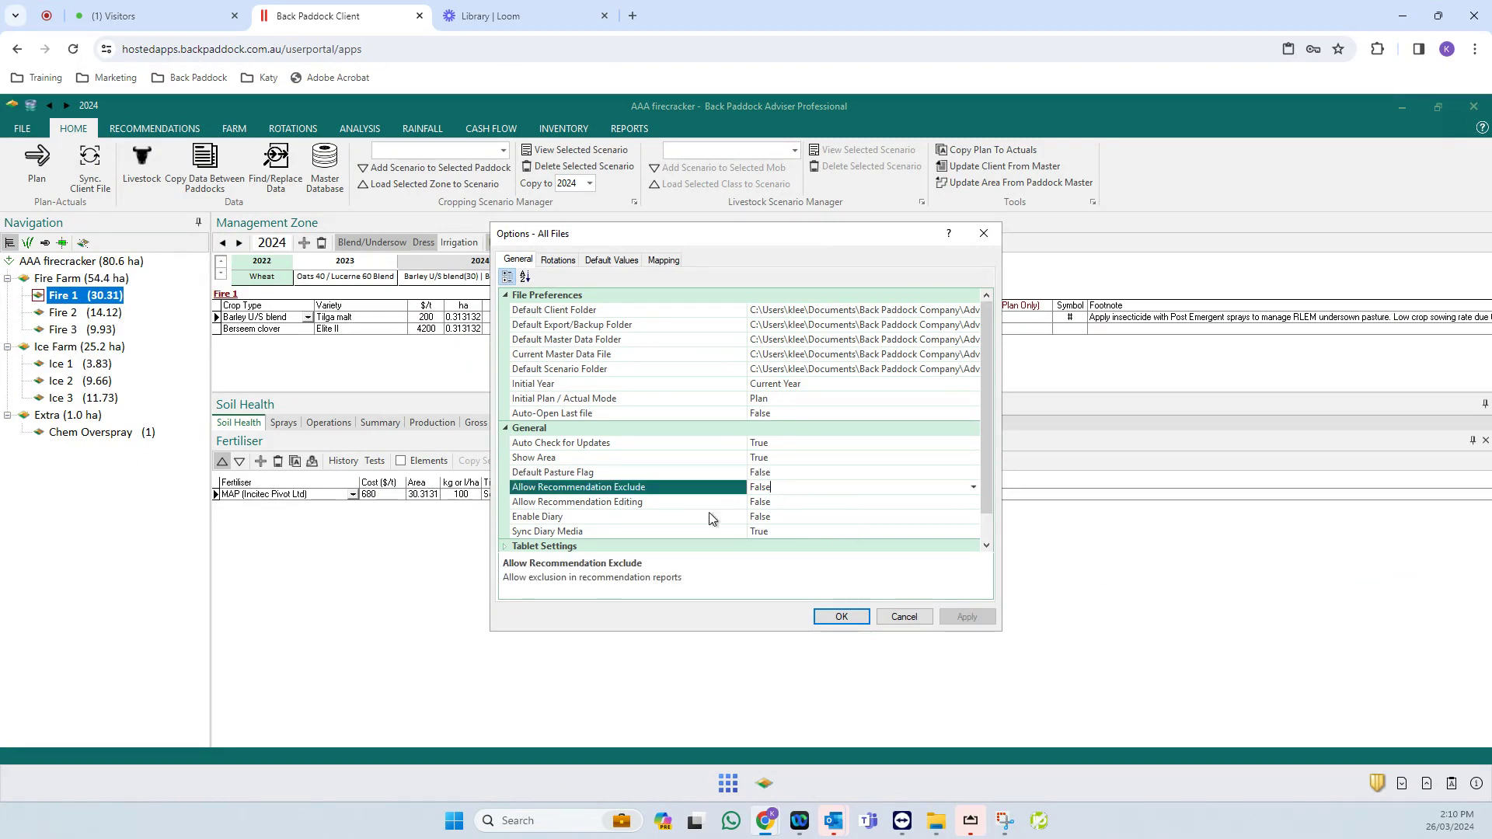
click(810, 502)
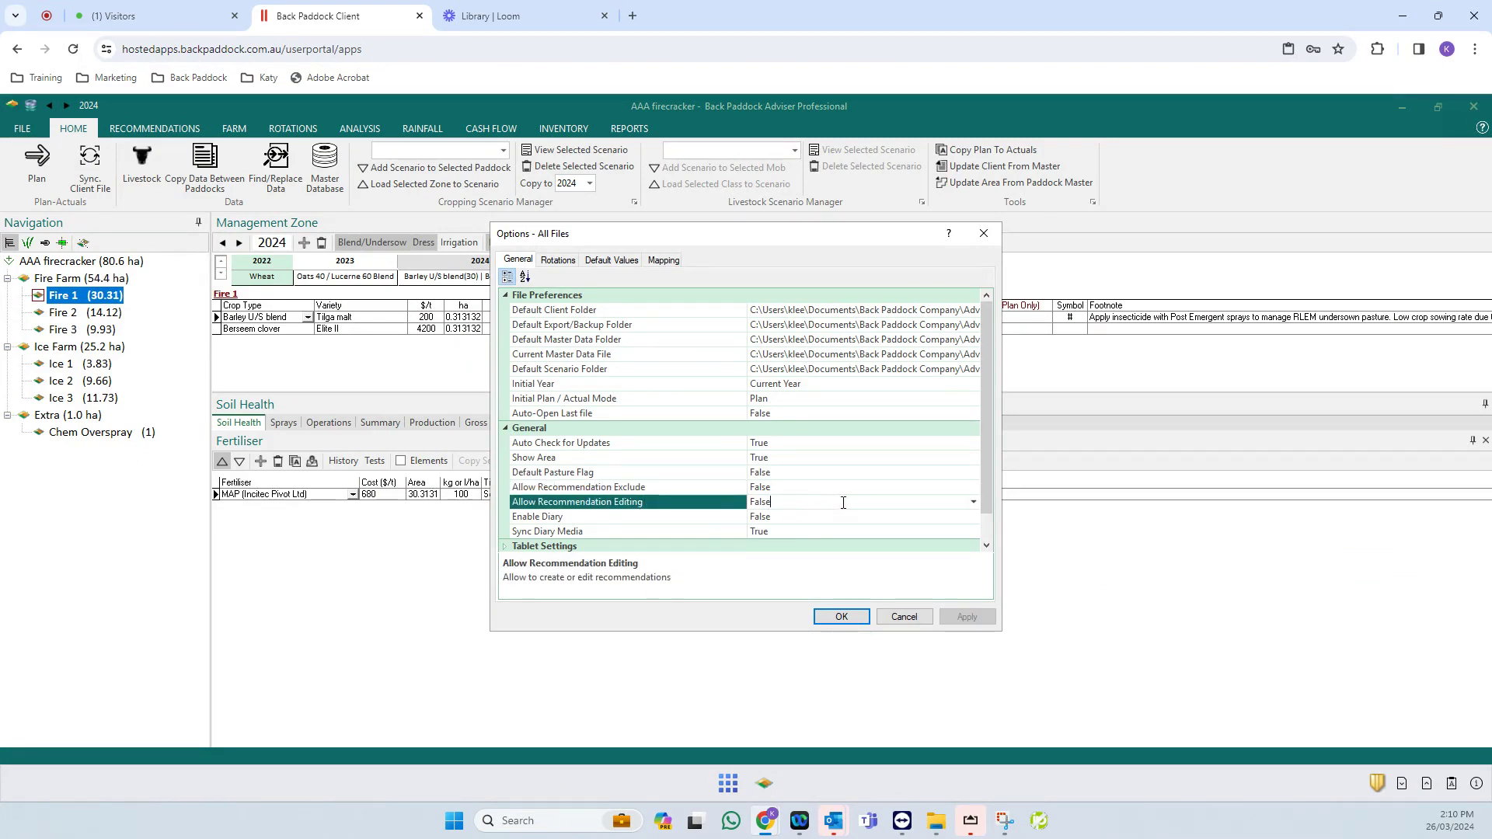
click(940, 489)
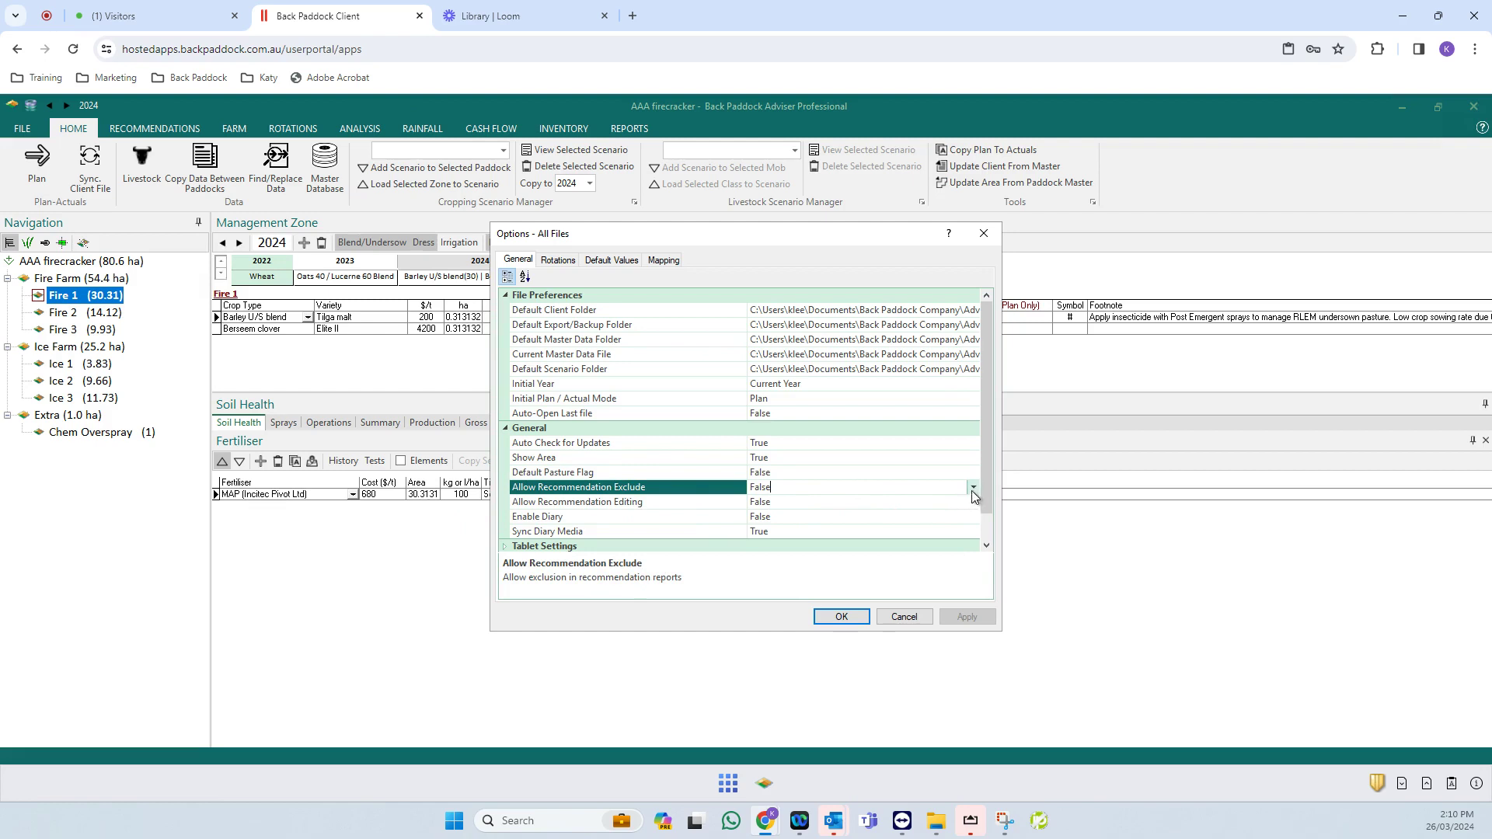
click(972, 488)
click(801, 517)
click(961, 501)
- Set Allow Recommendation Editing to True, then apply and save the options
click(921, 503)
click(870, 517)
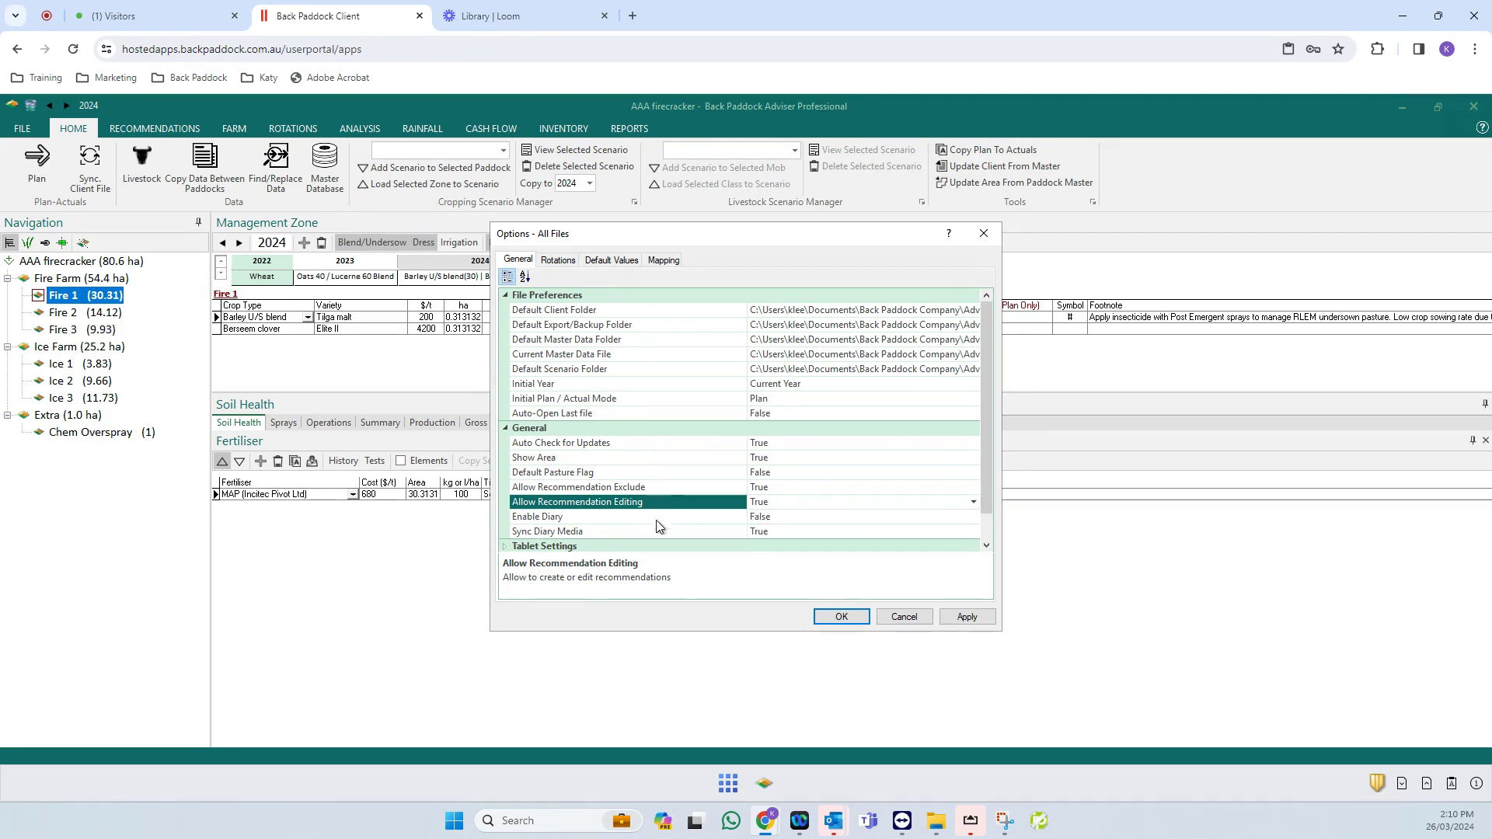
drag(991, 487, 992, 521)
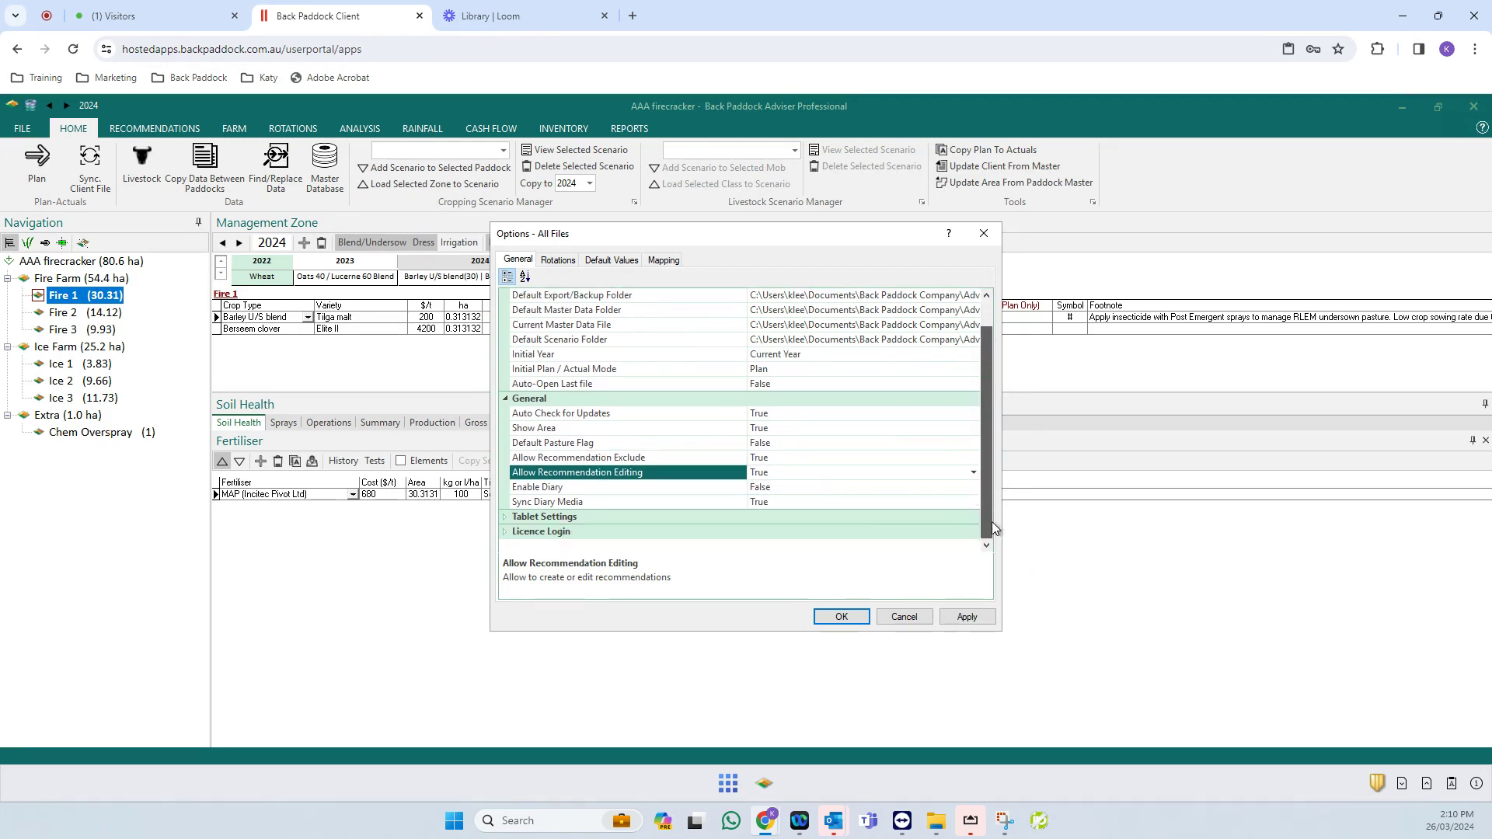
click(974, 625)
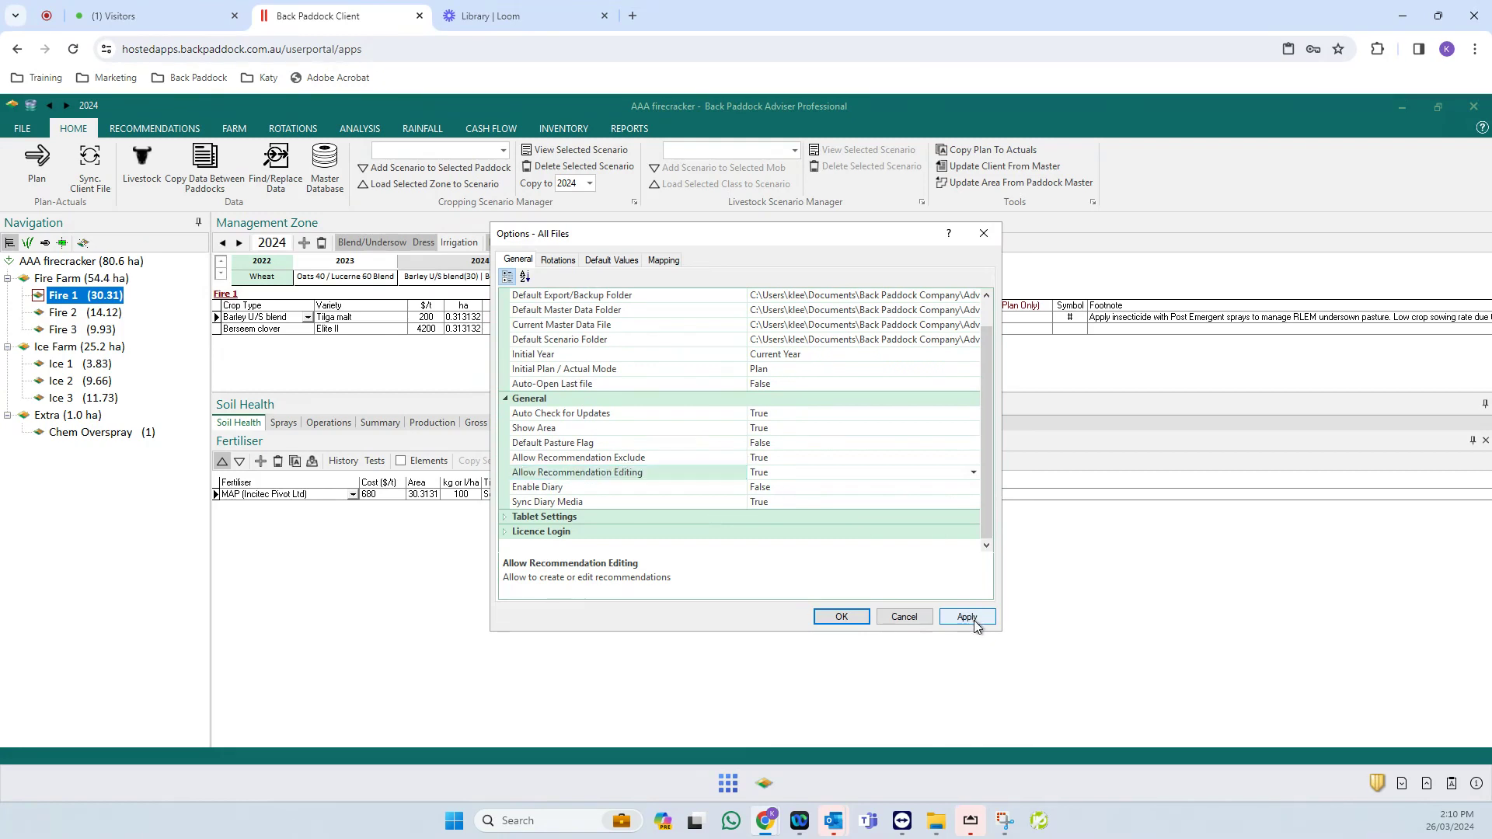
click(843, 618)
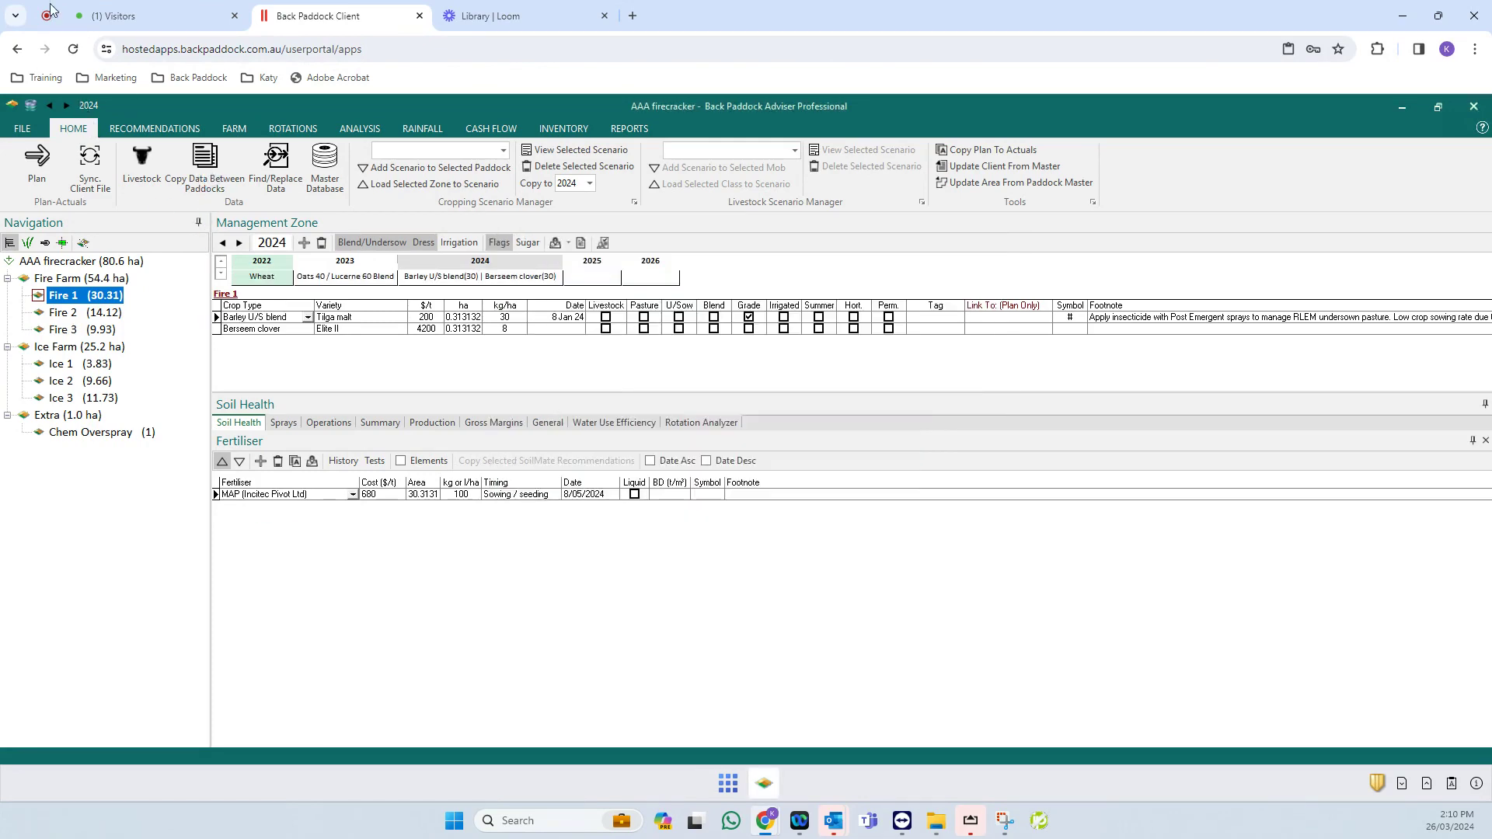
- Sync the AAA firecracker client file with CornerPost
click(24, 129)
click(40, 320)
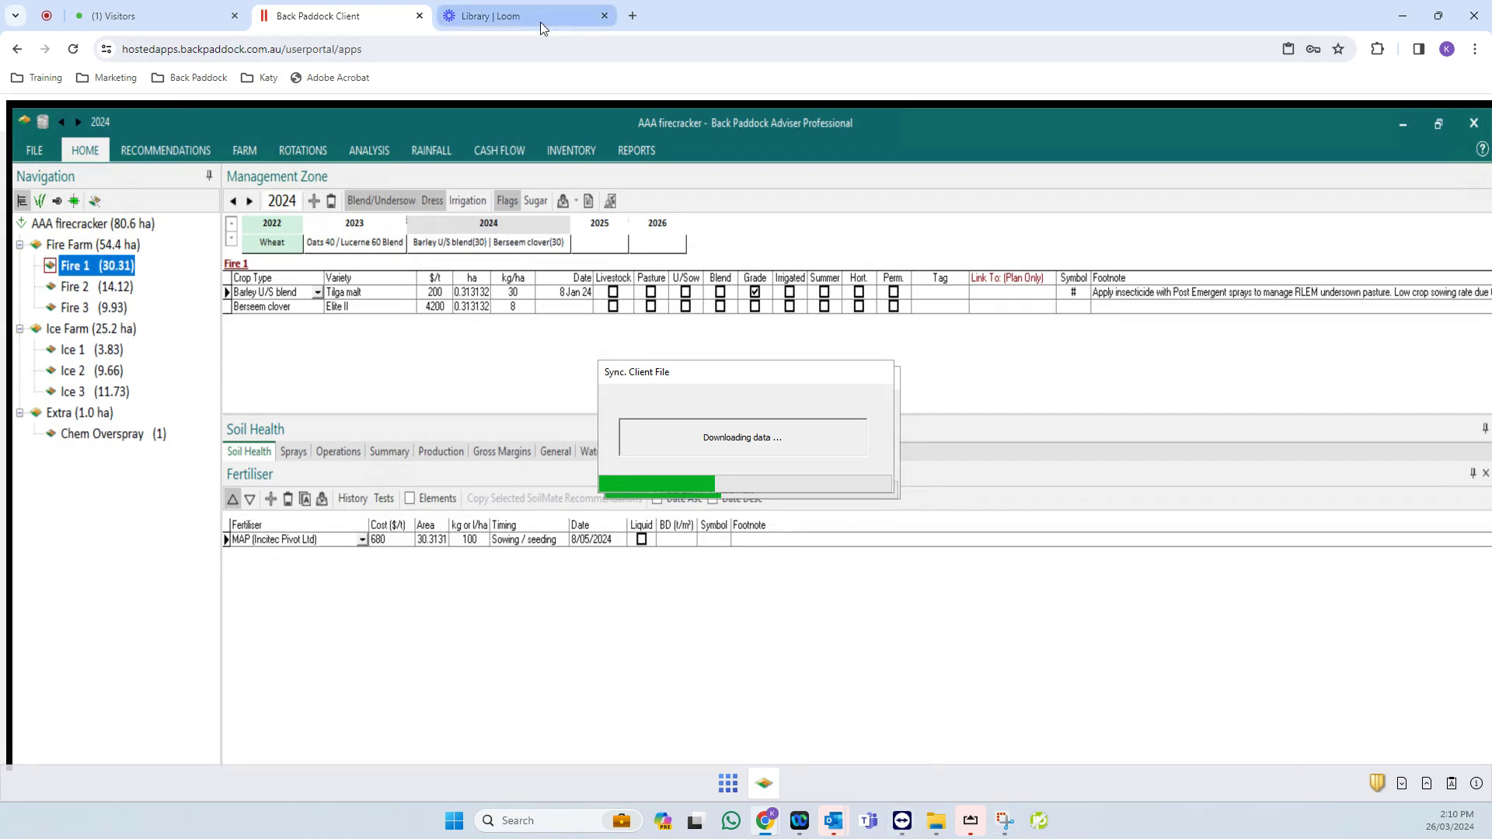
click(534, 14)
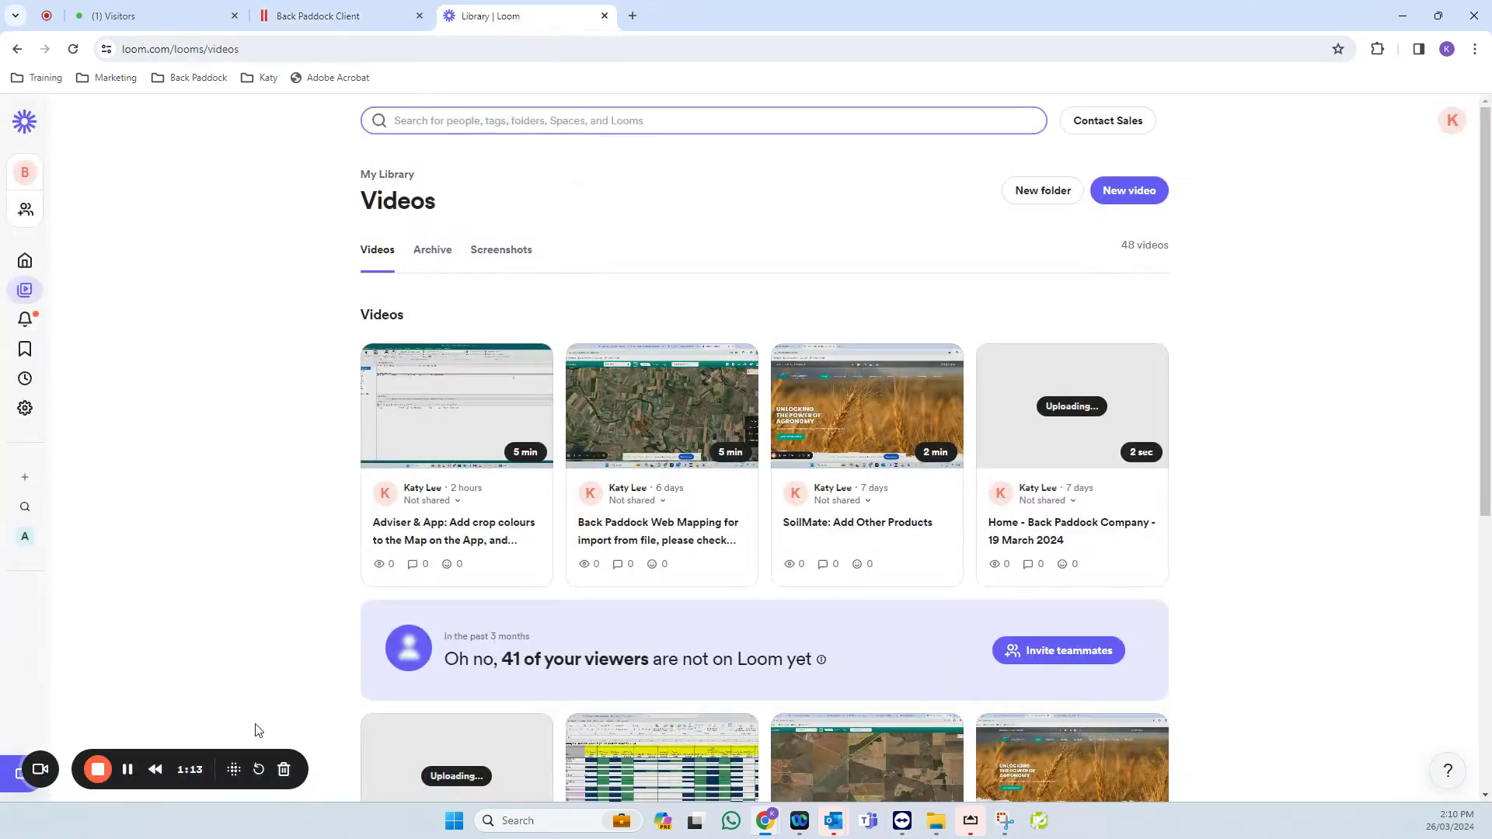
key(ctrl+shift+Tab)
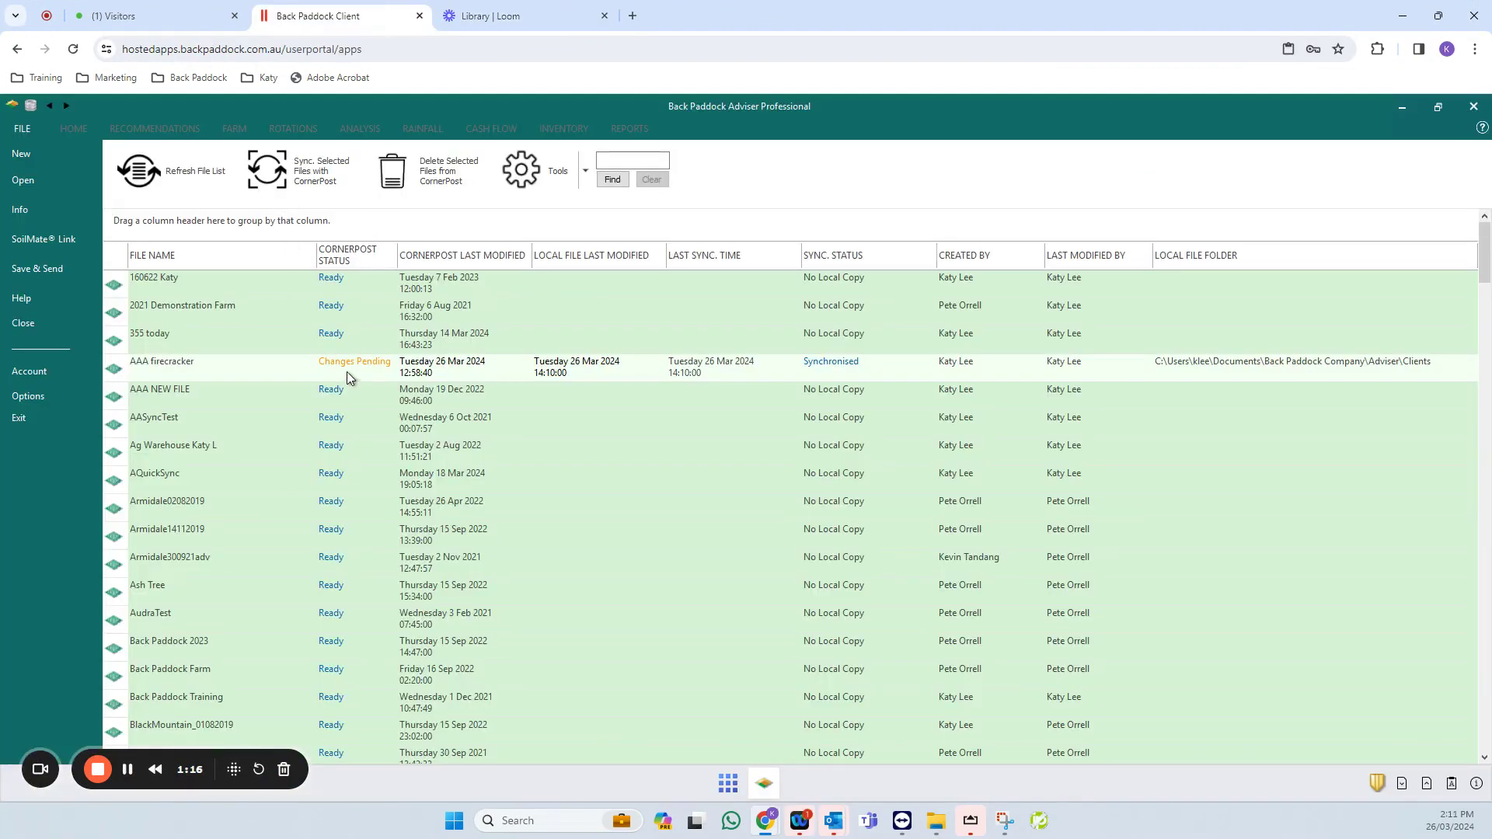
- Refresh the client file list until AAA firecracker shows Ready, and reopen it
click(185, 169)
click(200, 180)
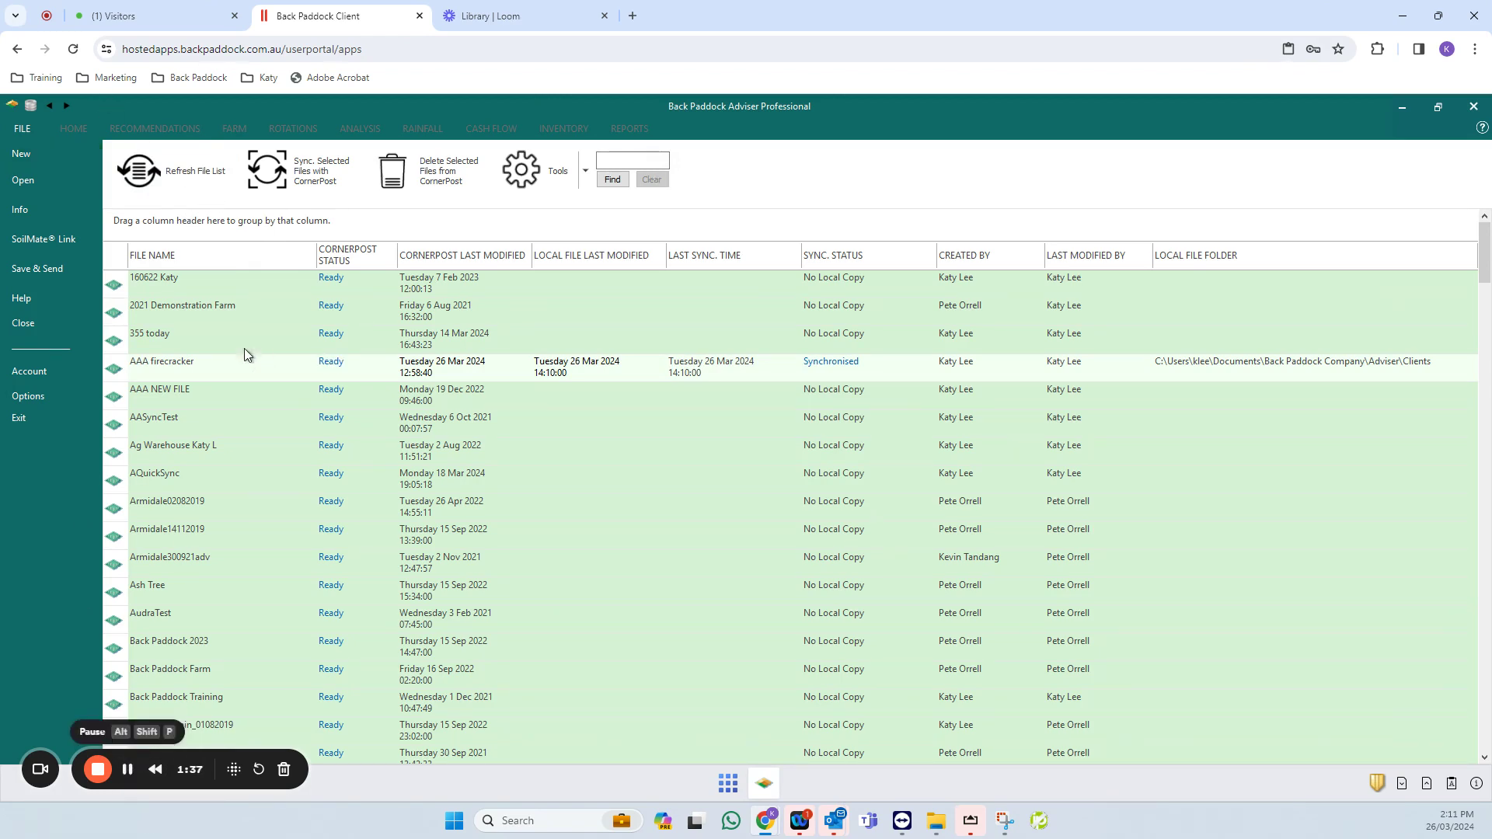
click(259, 366)
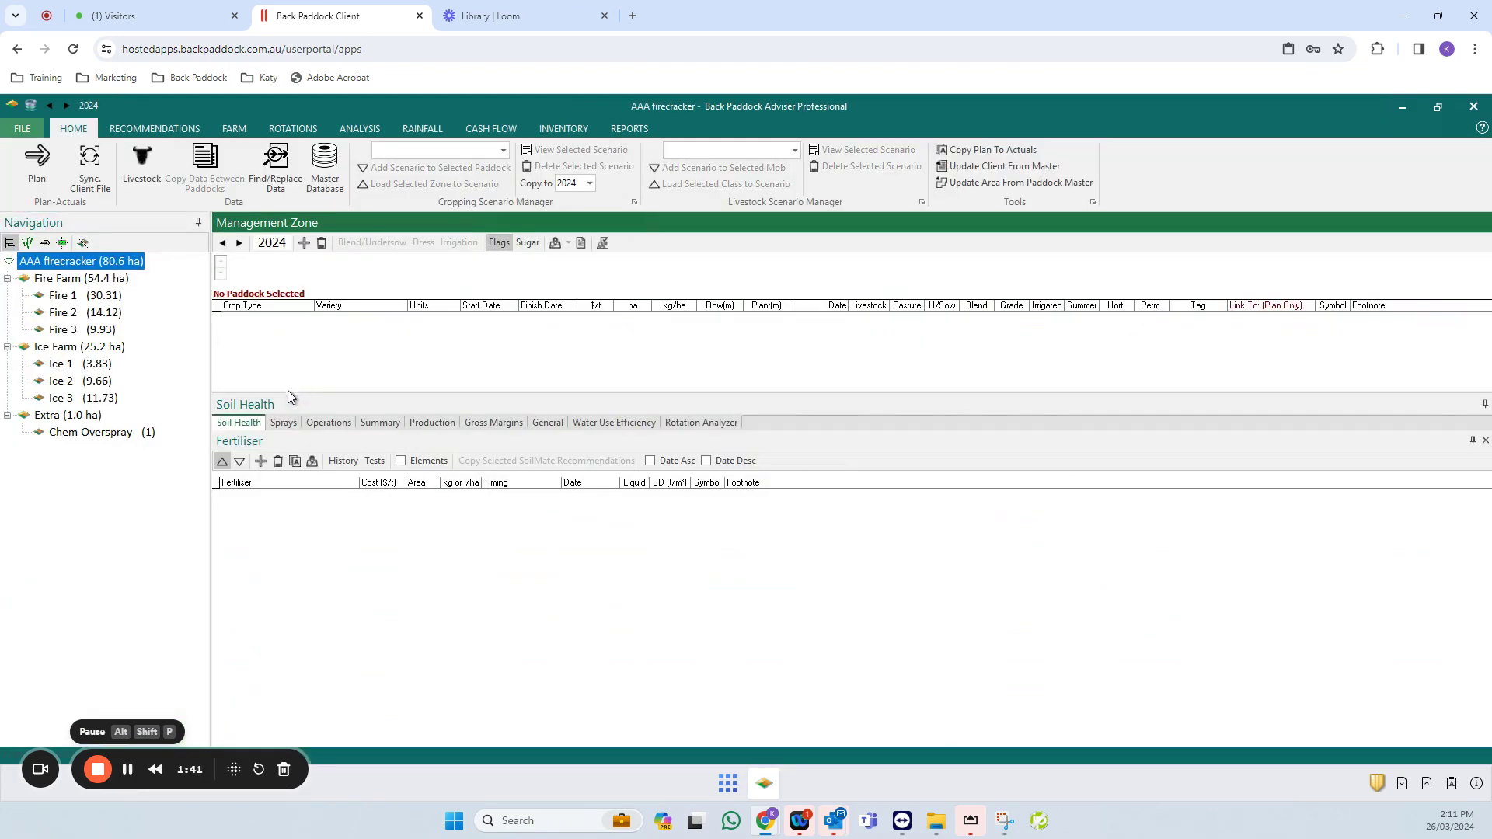
- Preview the Spray Recommendation Form for job MB104 in the AAA firecracker client
click(89, 312)
click(78, 262)
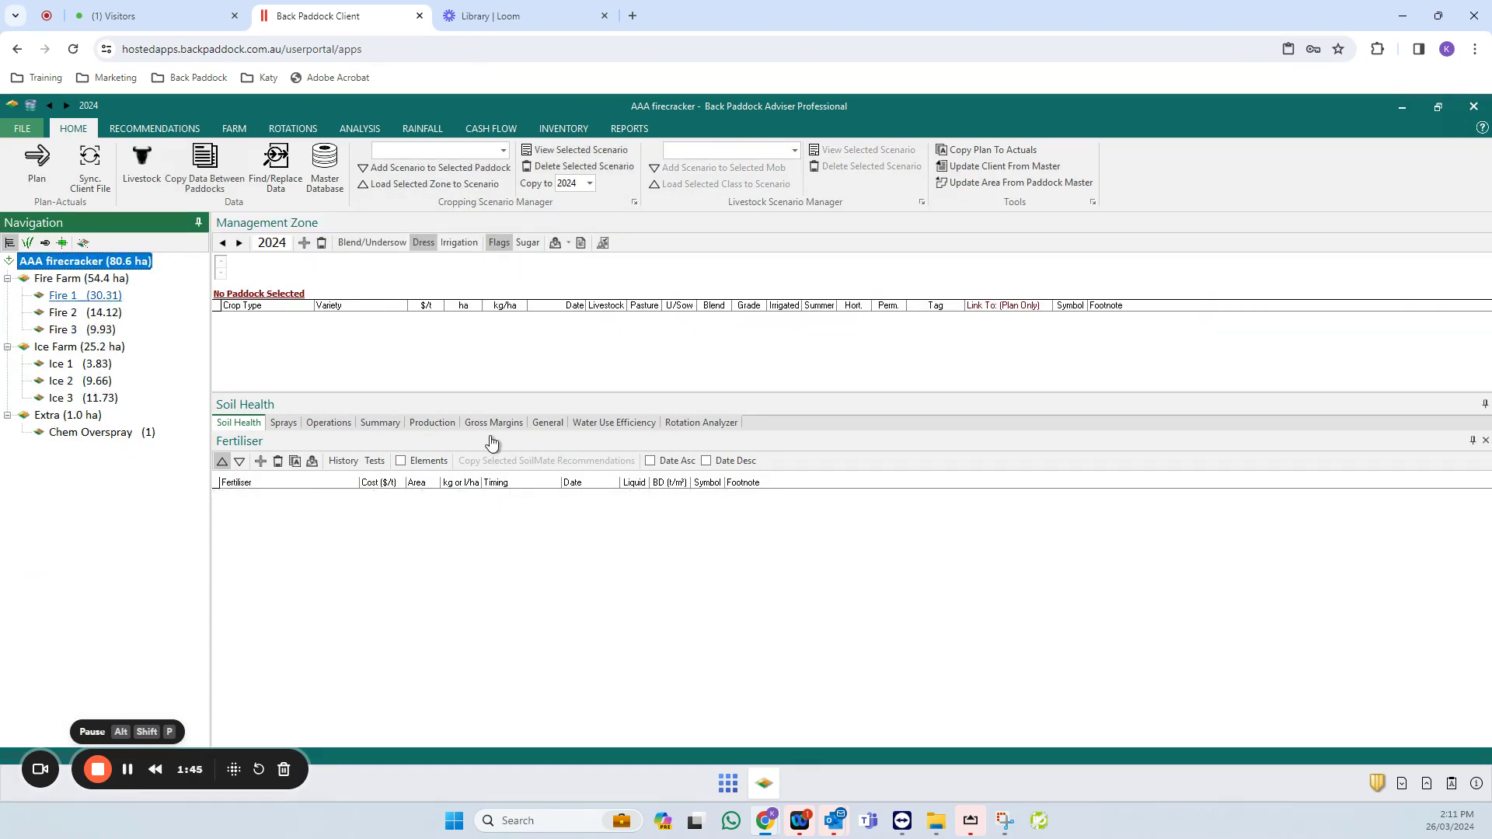
click(171, 128)
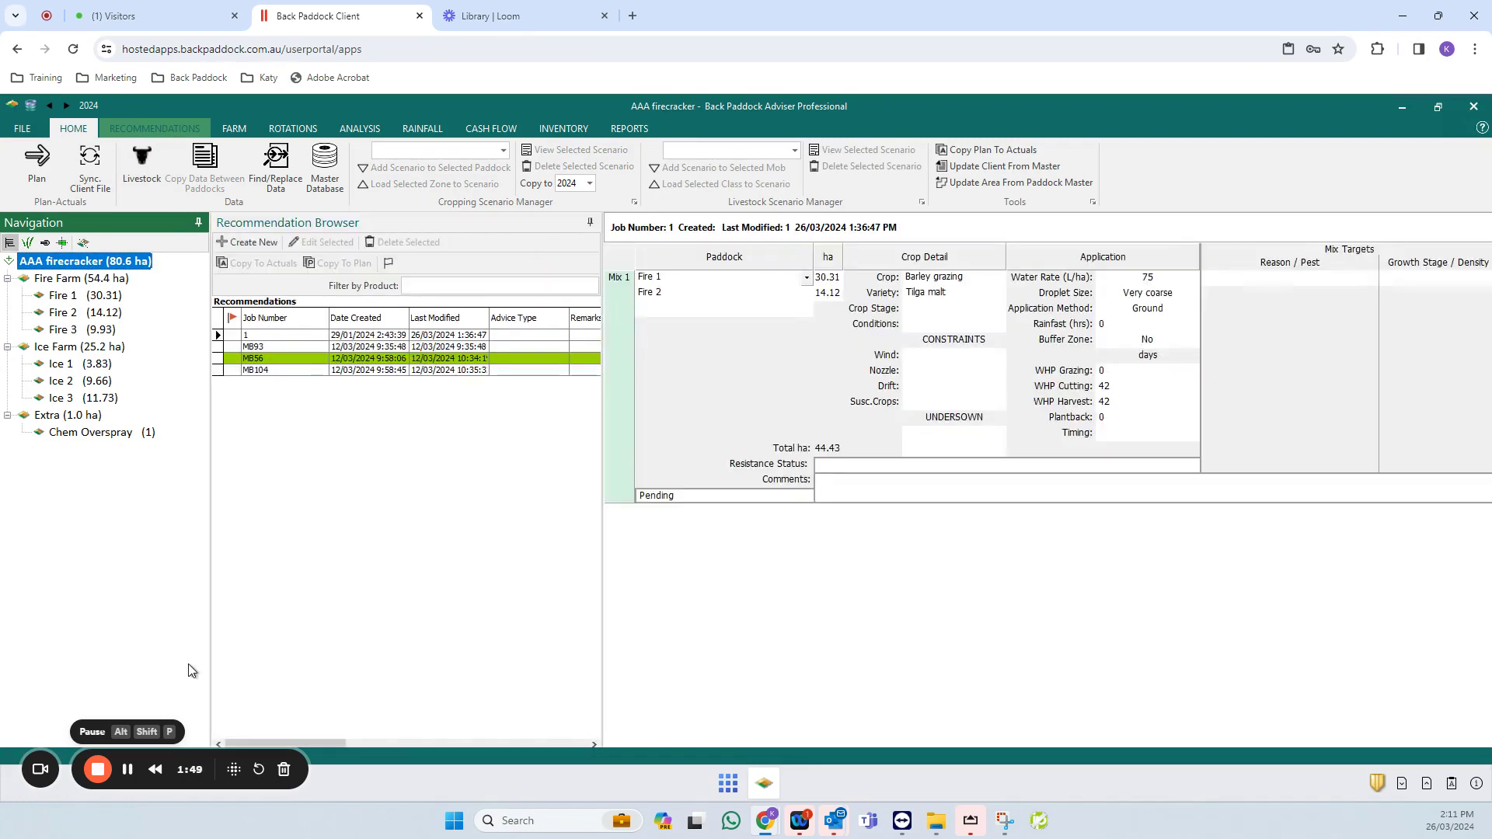
click(281, 371)
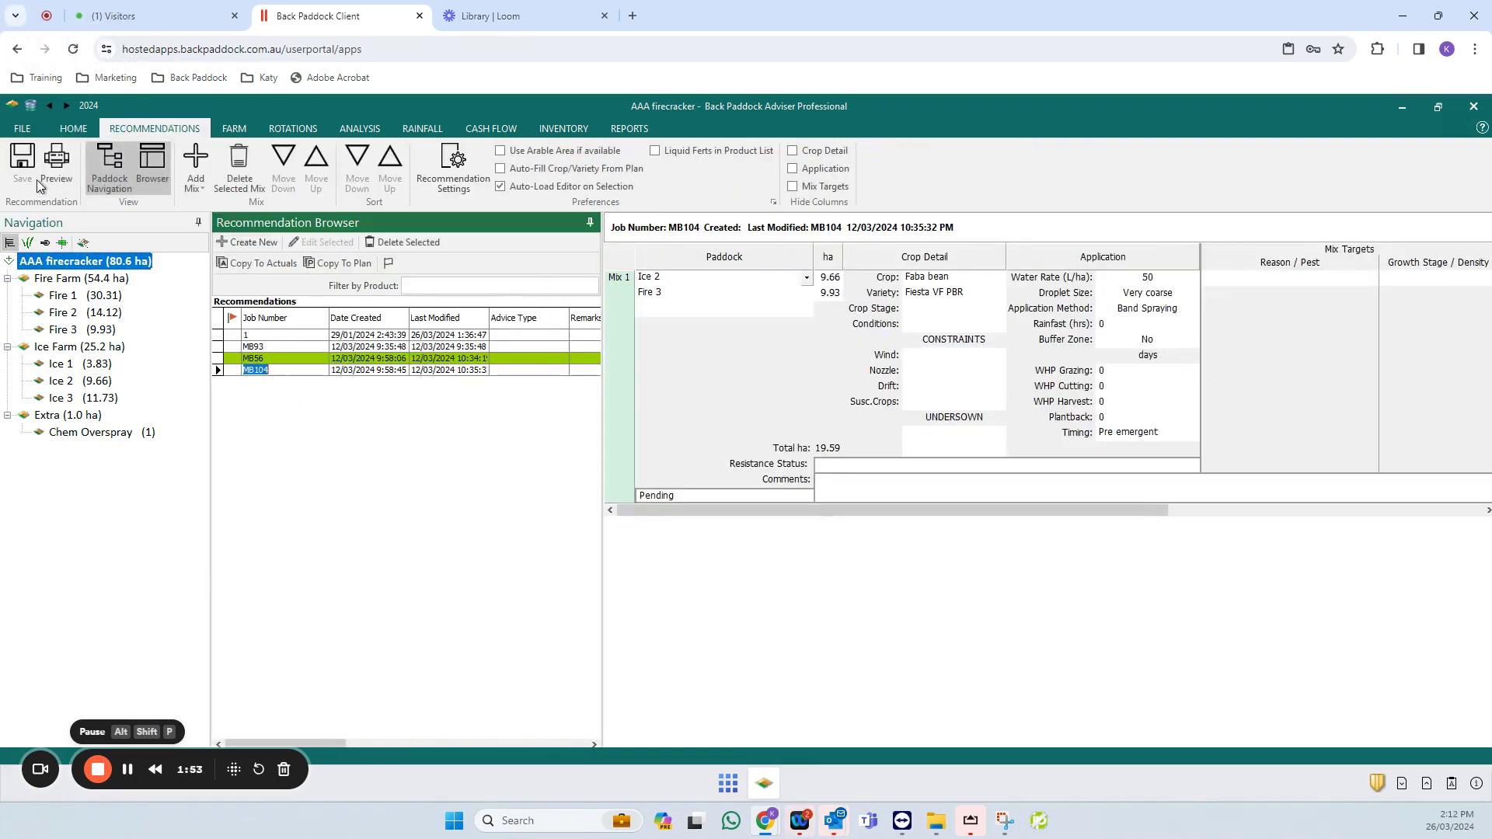
click(55, 167)
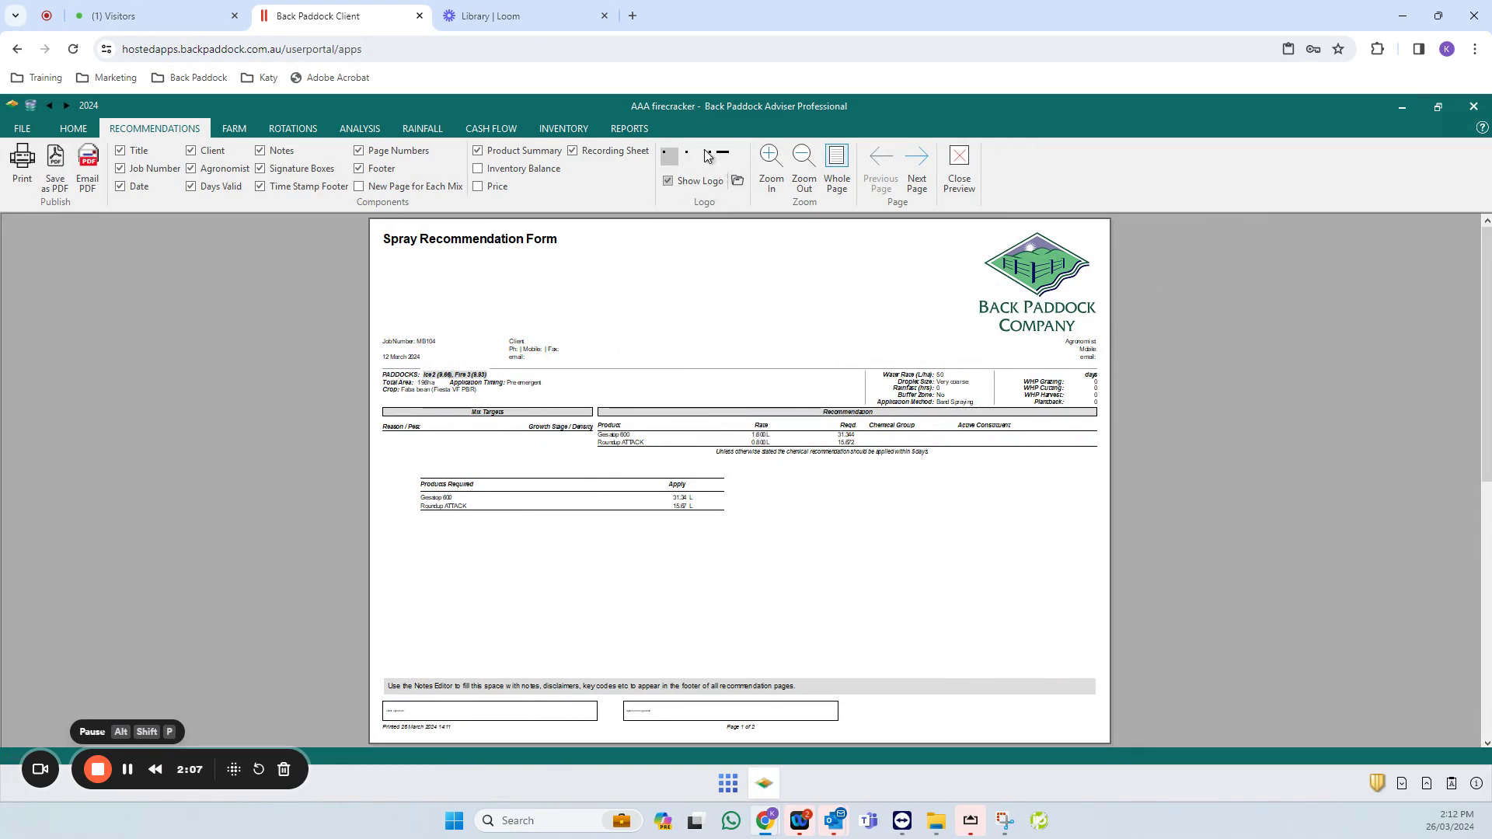
- Start choosing a new form logo, browsing Downloads and Pictures, which hold no bitmap files
click(740, 182)
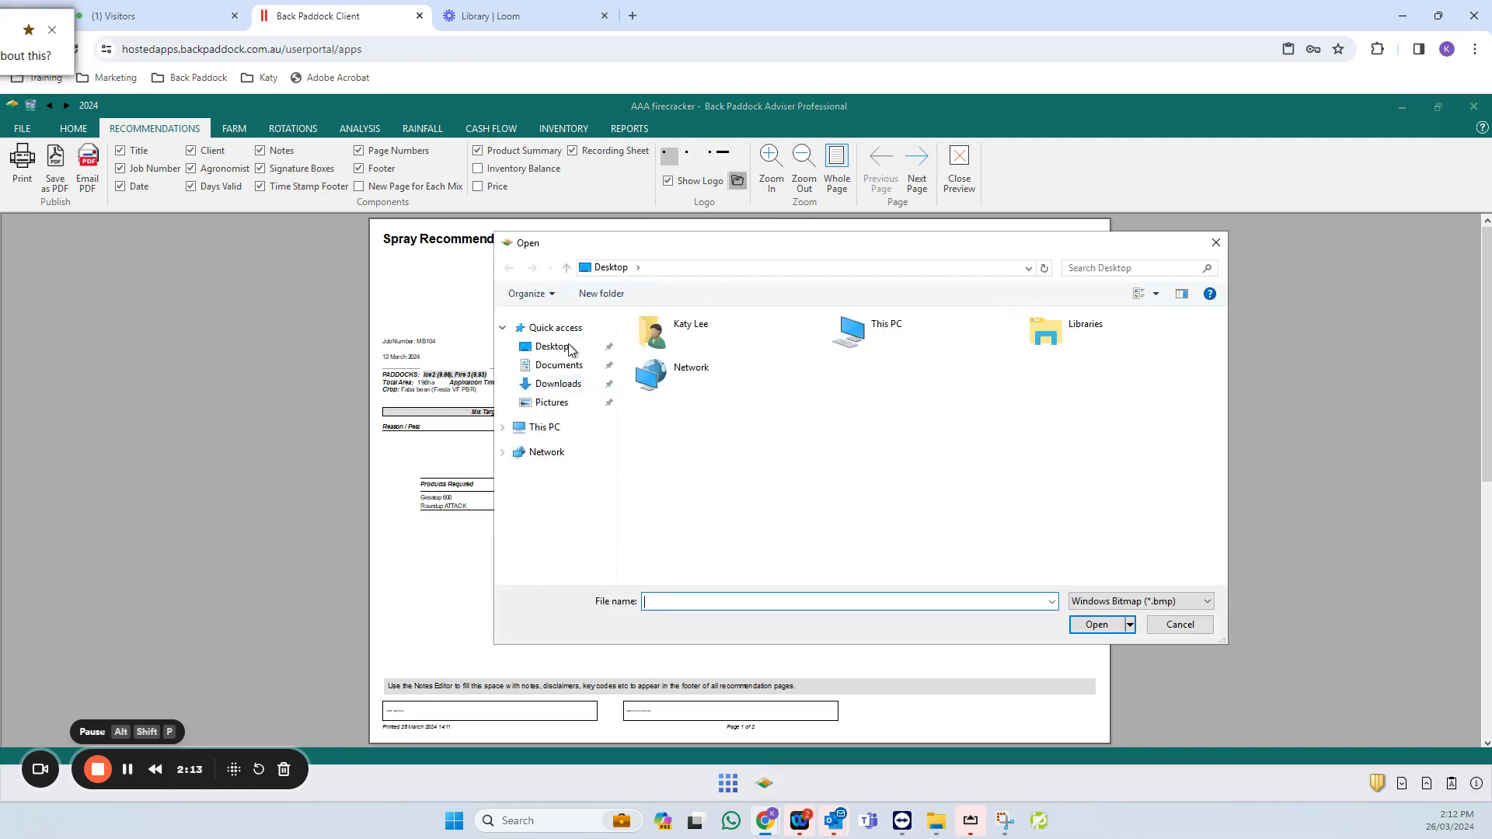
click(570, 385)
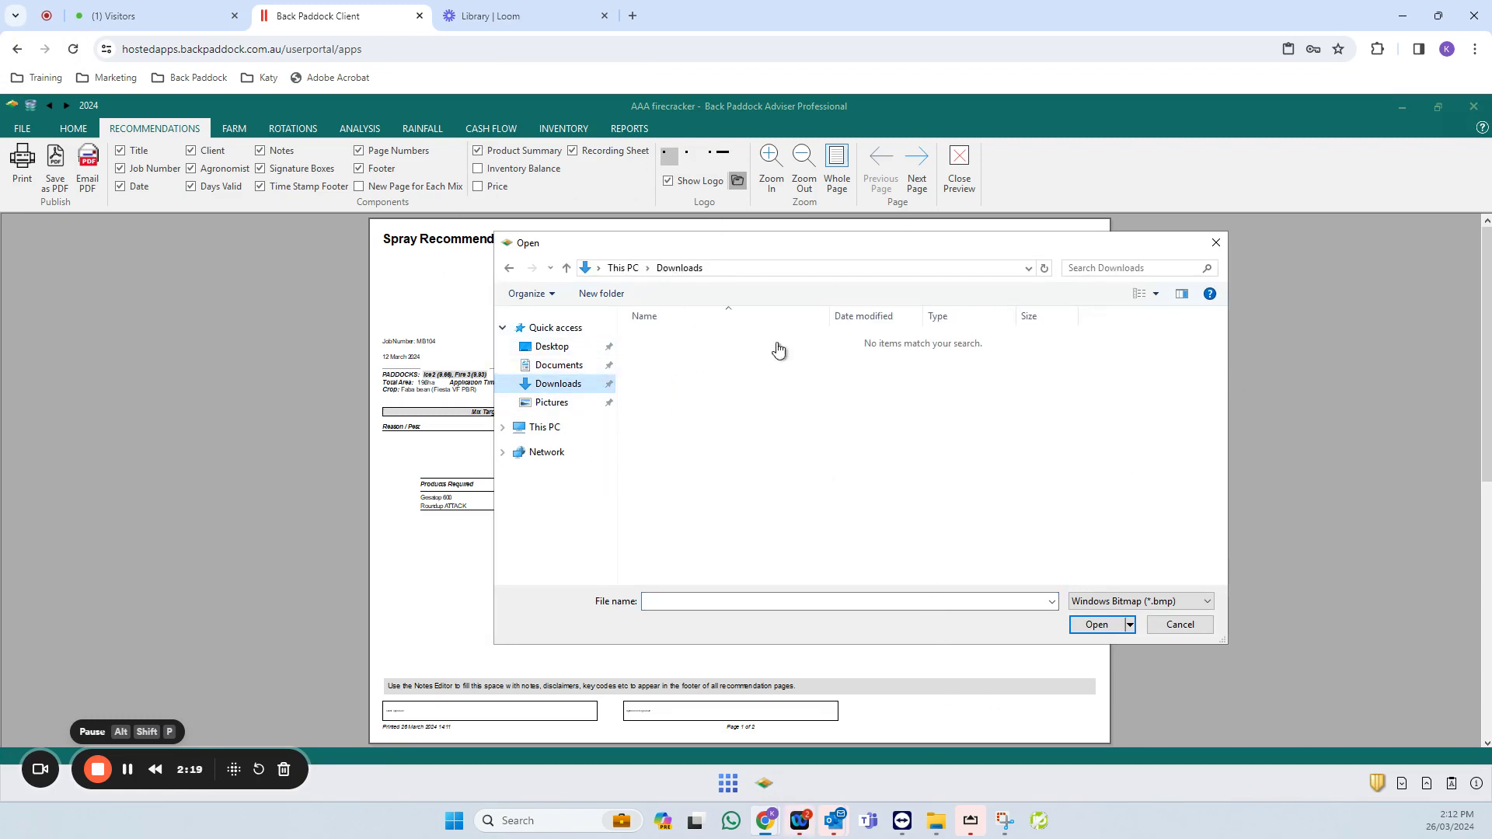
click(559, 400)
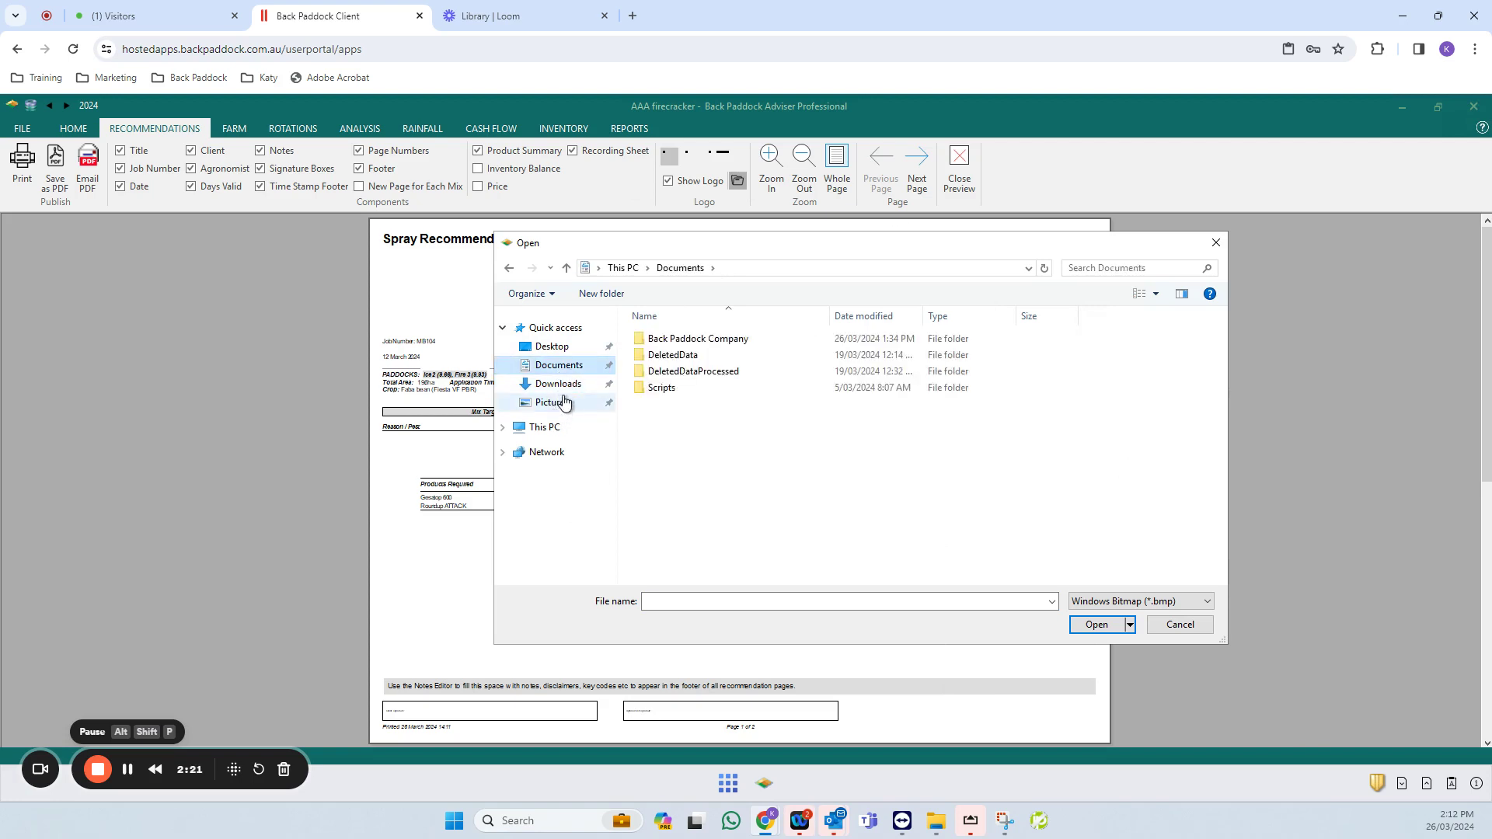
click(561, 384)
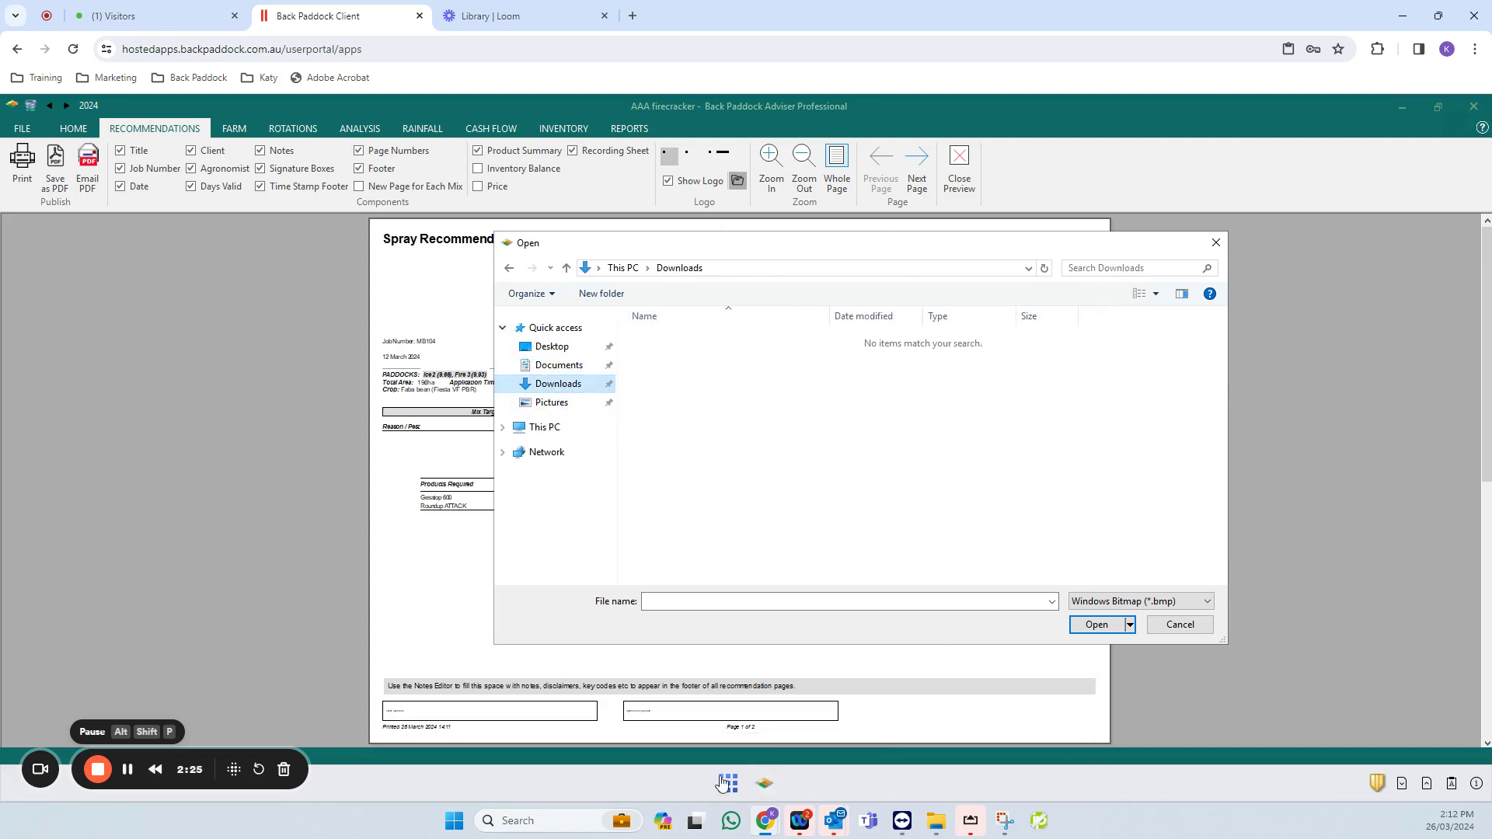
click(935, 820)
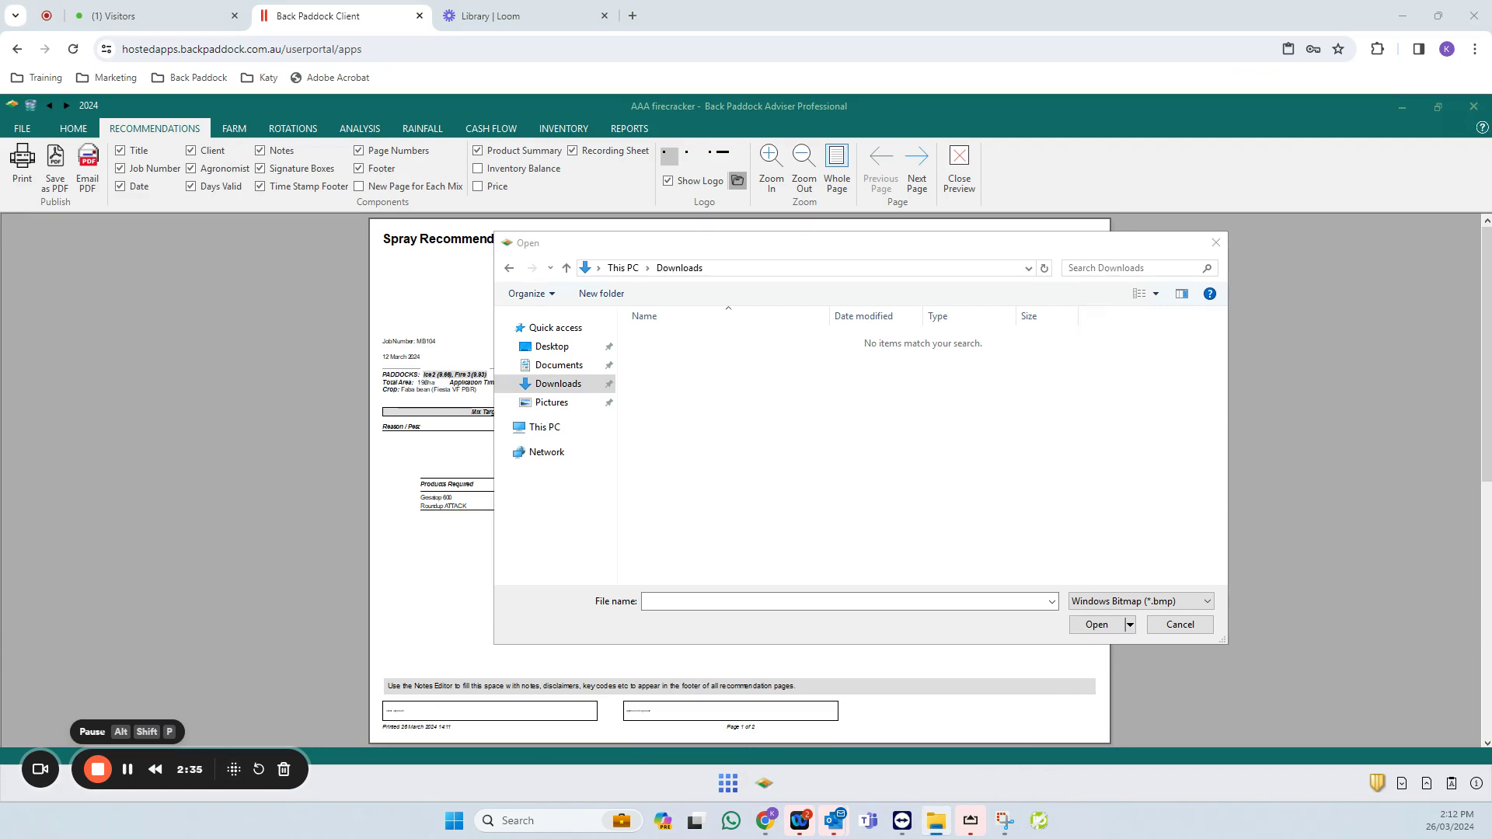
- Copy TBAFlowers1.jpg from File Explorer into the logo chooser and save it to Downloads
drag(347, 180, 503, 204)
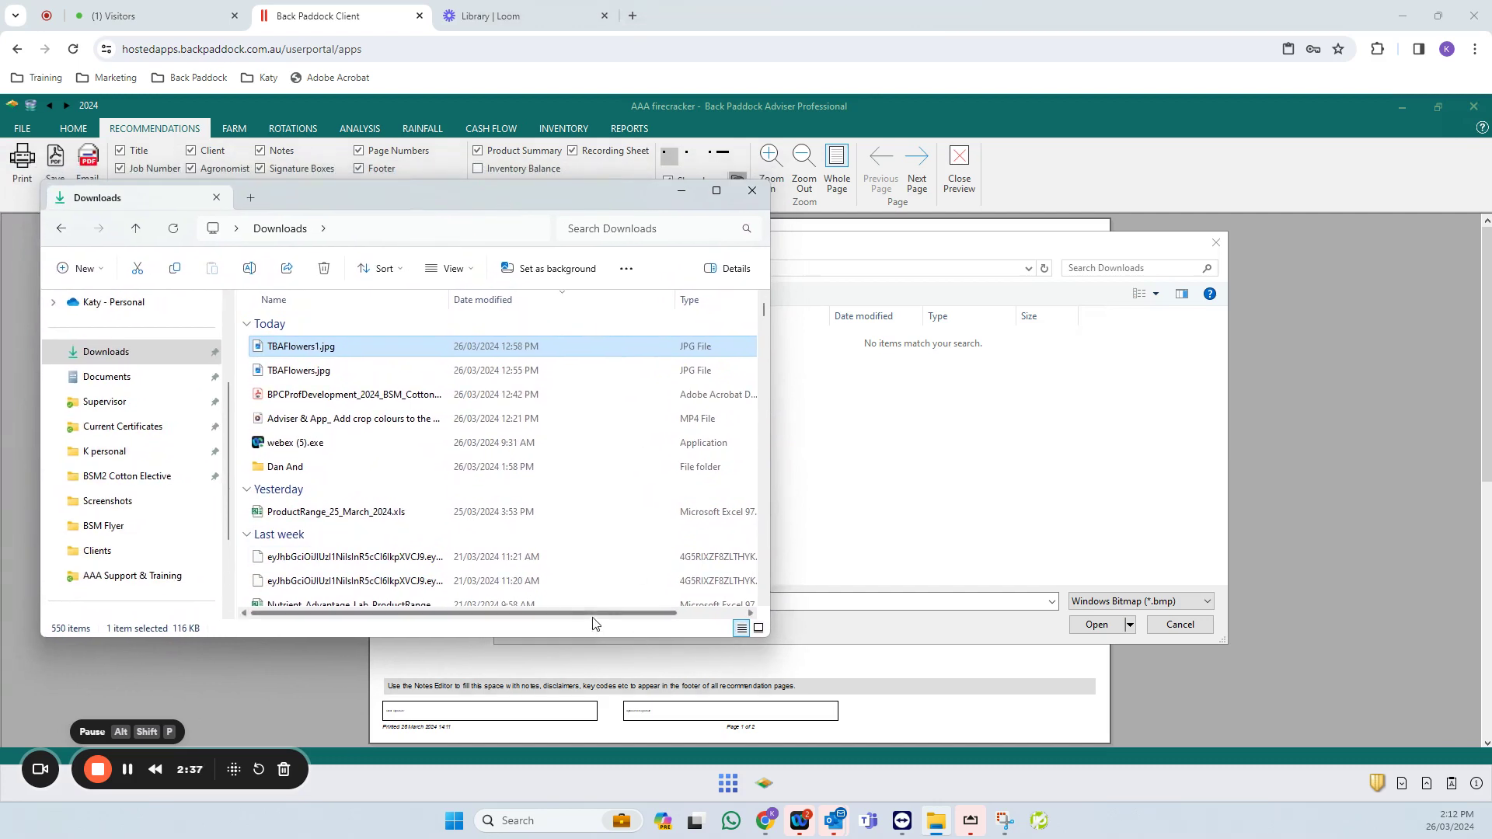
drag(593, 620, 664, 621)
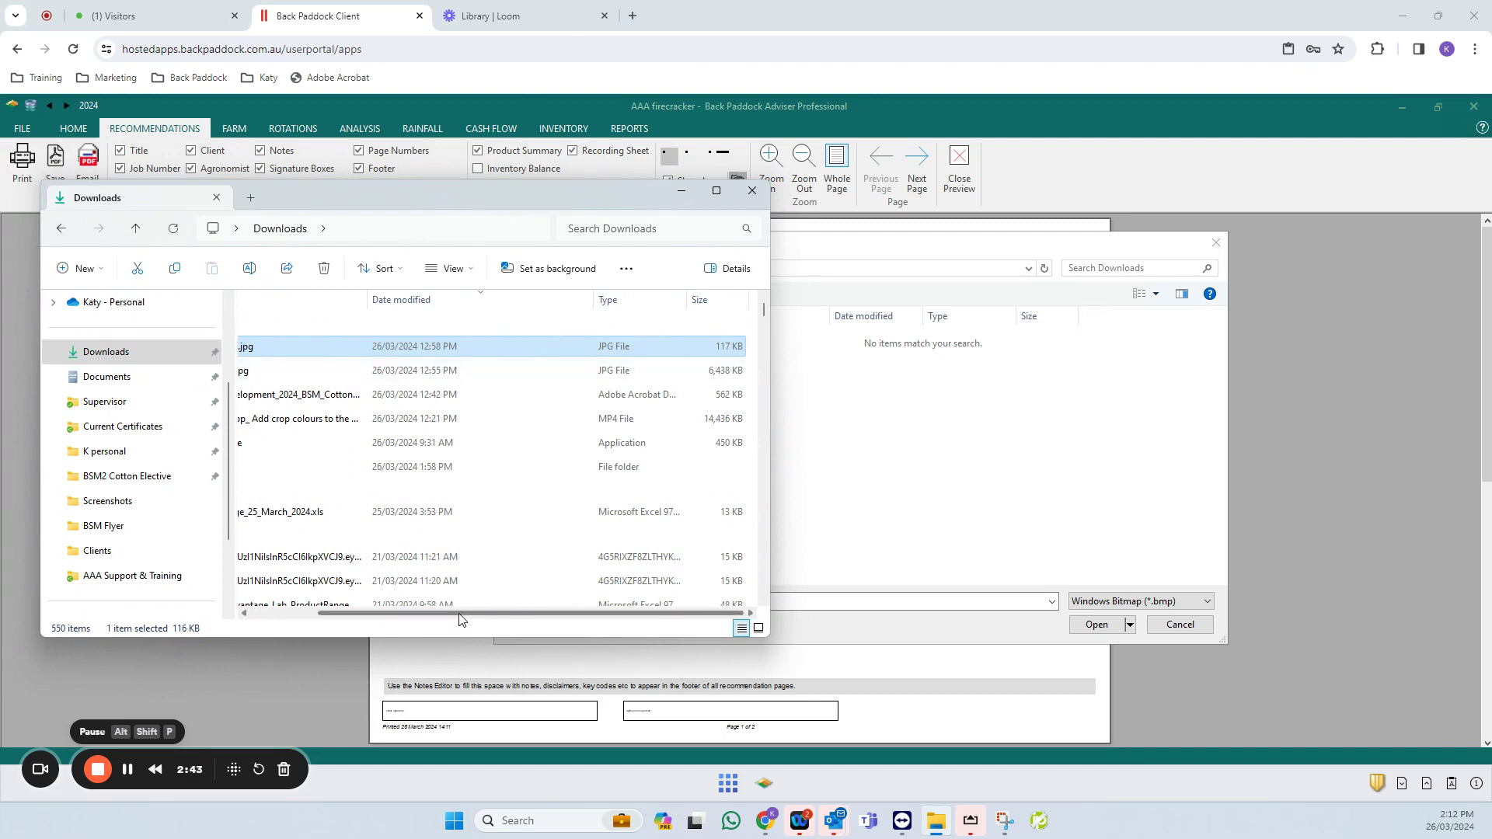
drag(459, 620, 393, 620)
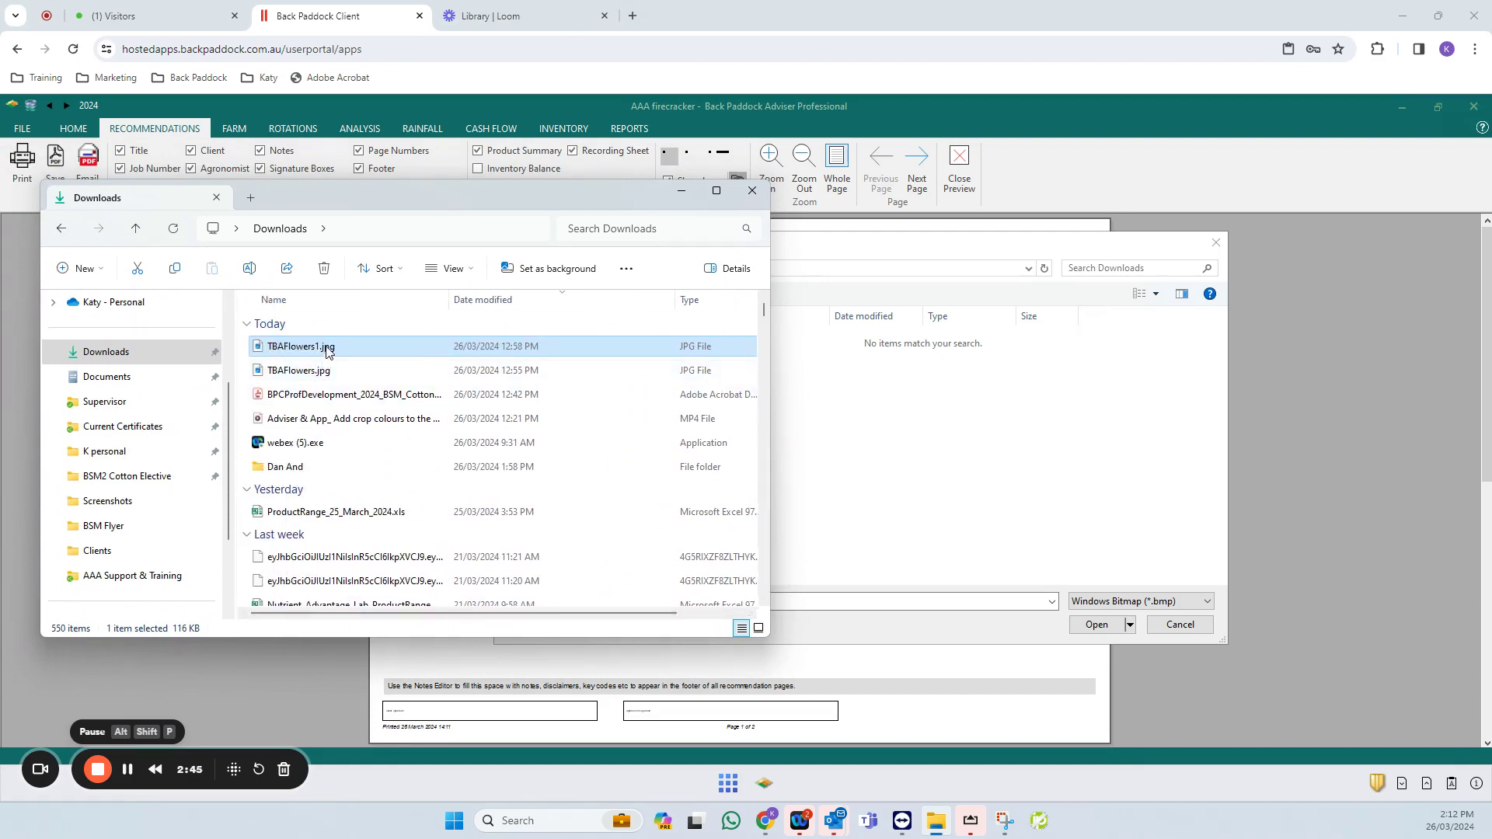
drag(326, 351, 1086, 435)
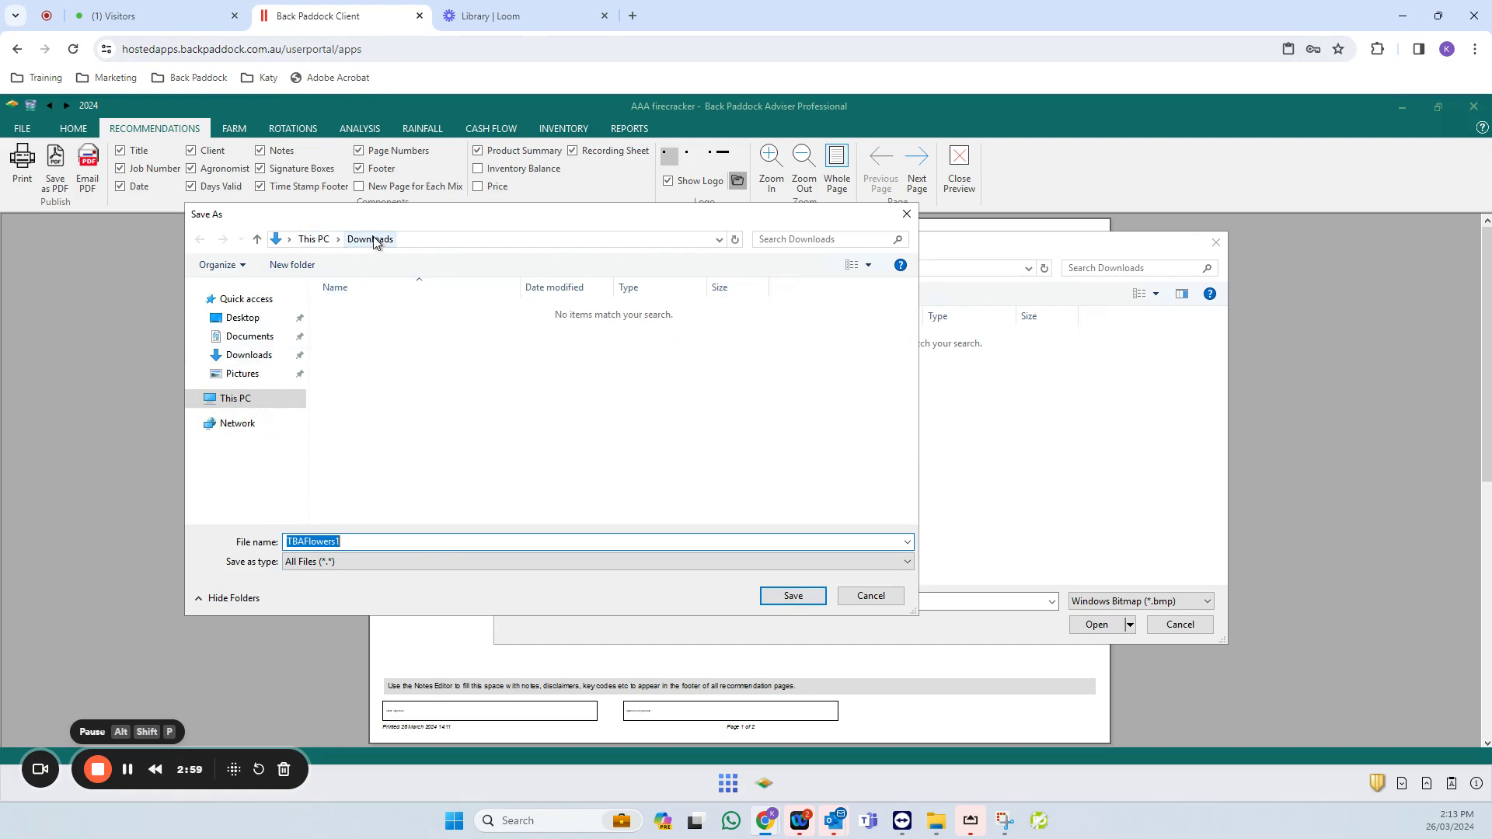
click(806, 598)
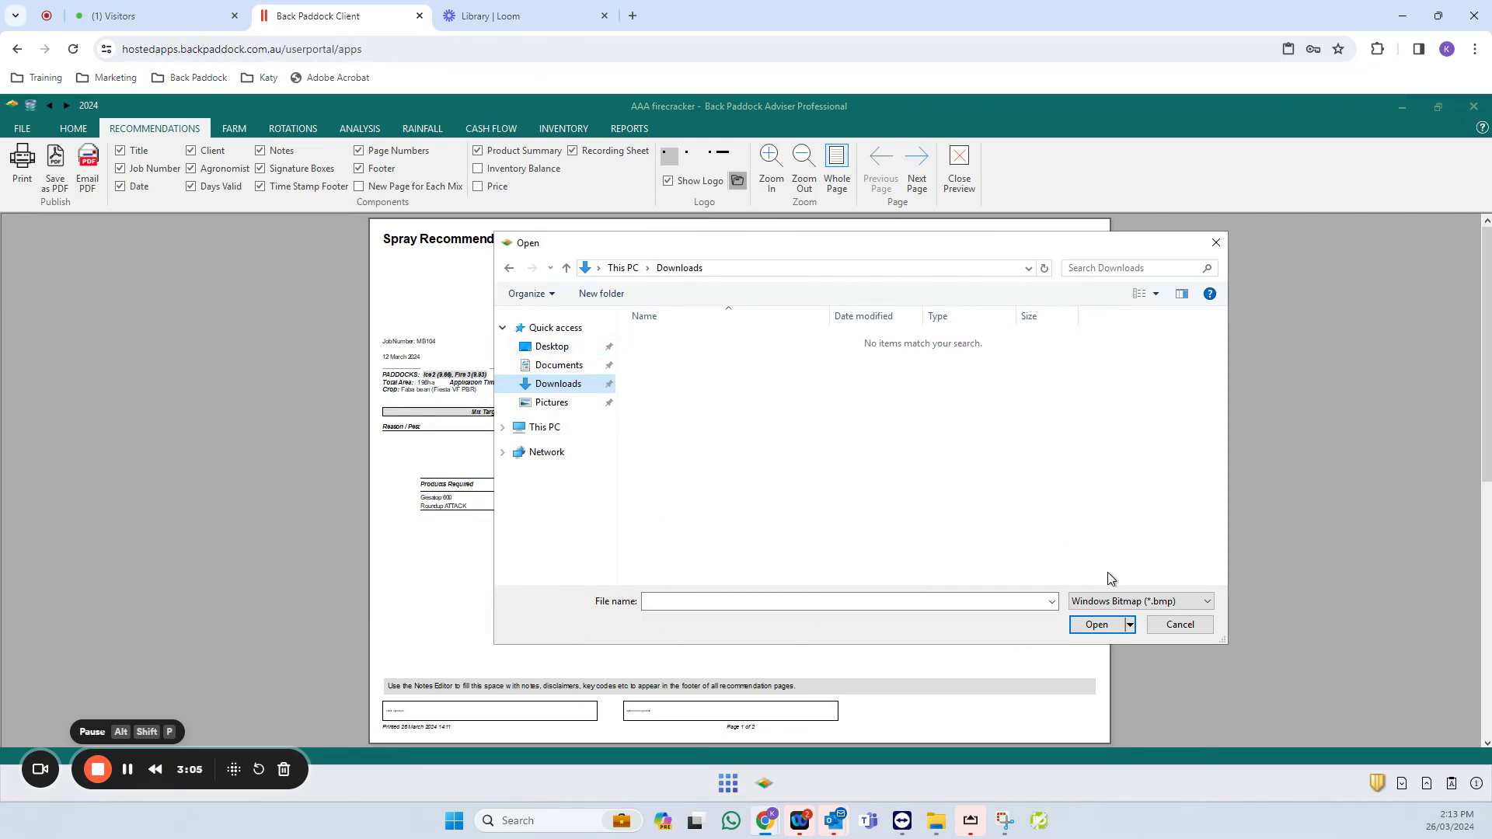
- Switch the file type to JPEG and load TBAFlowers1 from Downloads as the form logo
click(1151, 601)
click(1149, 629)
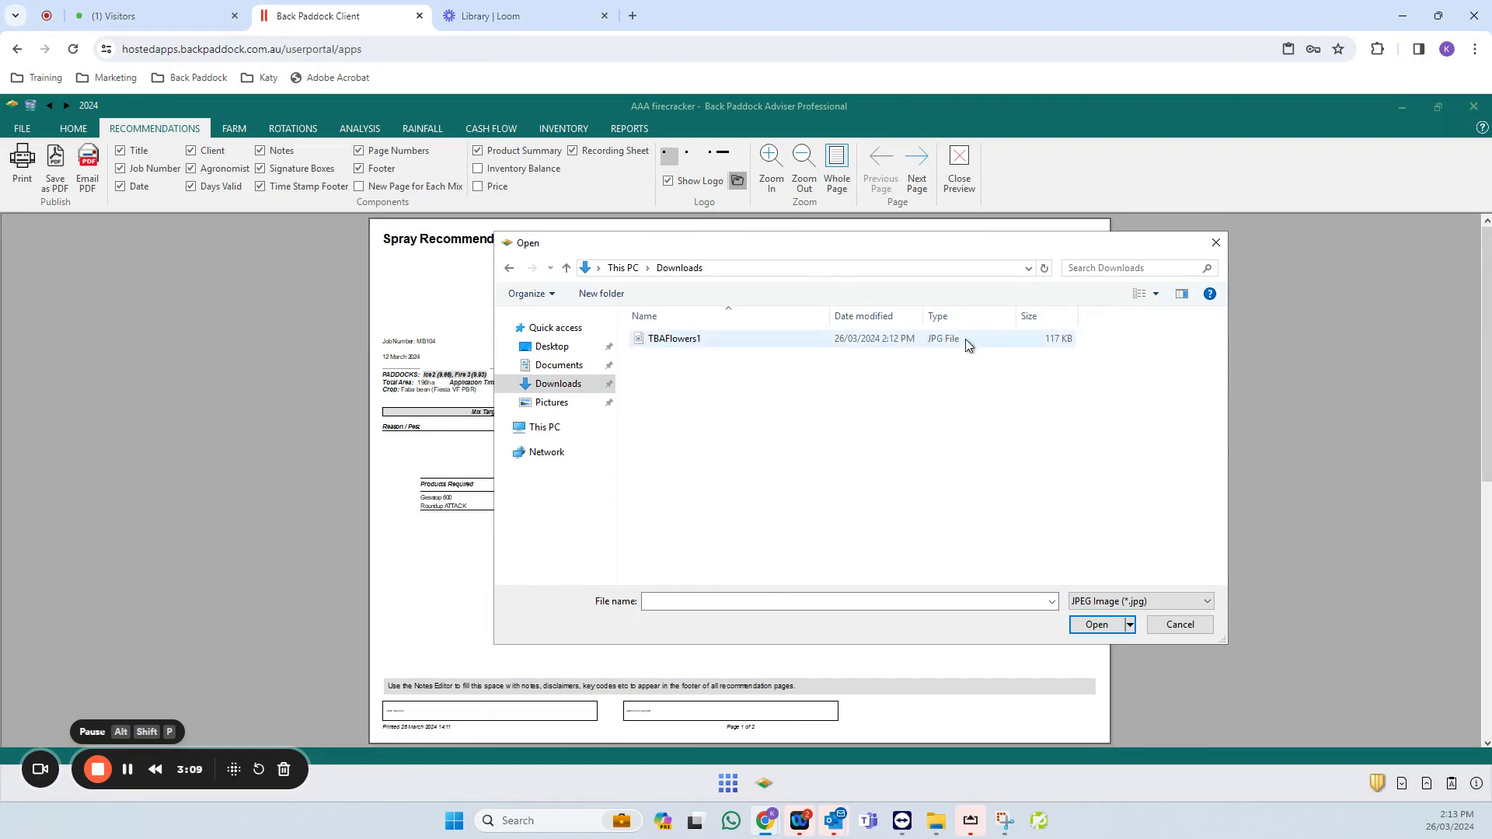
click(1202, 603)
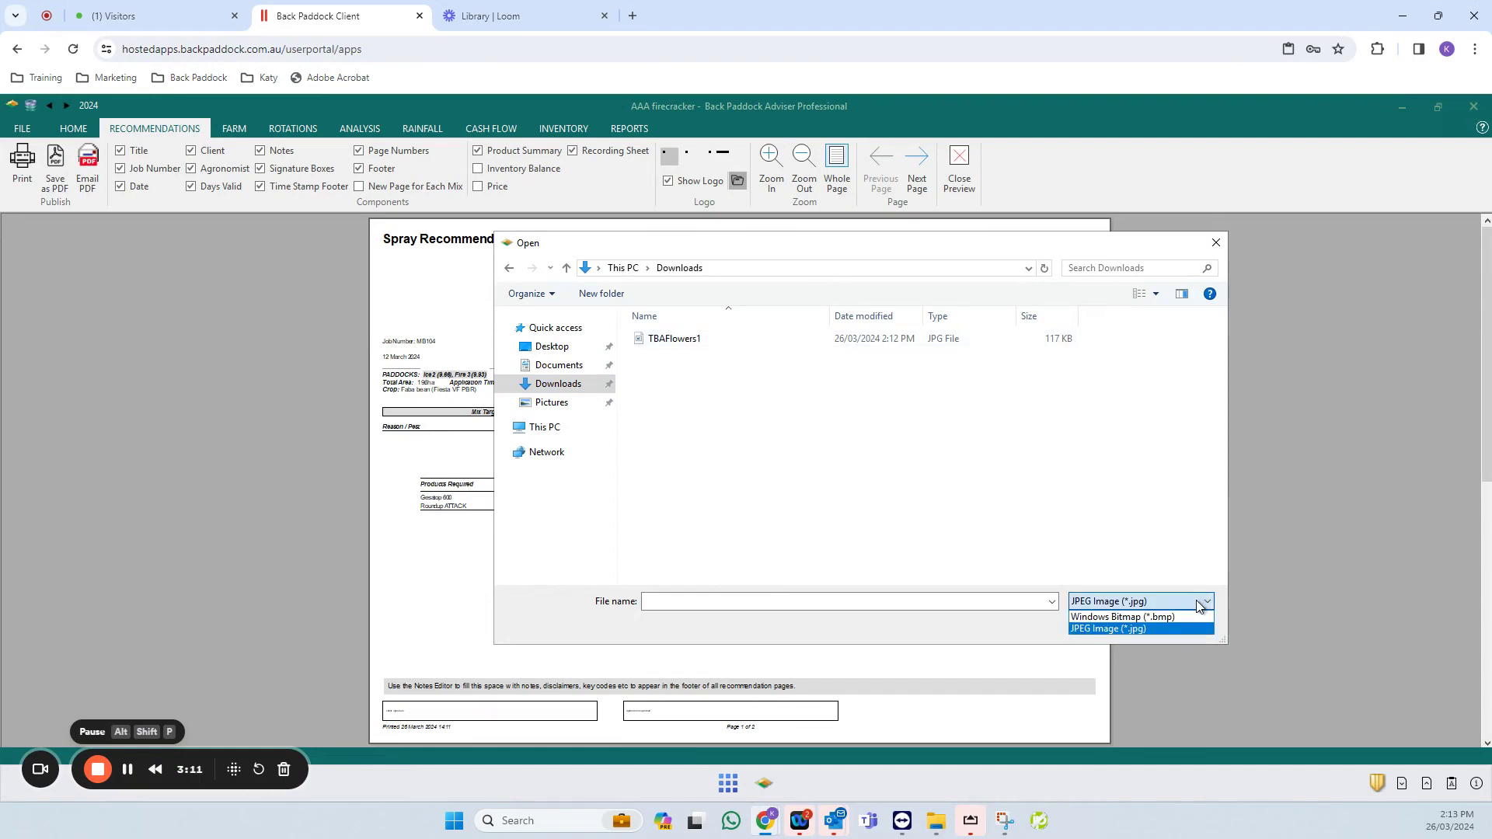
click(1201, 603)
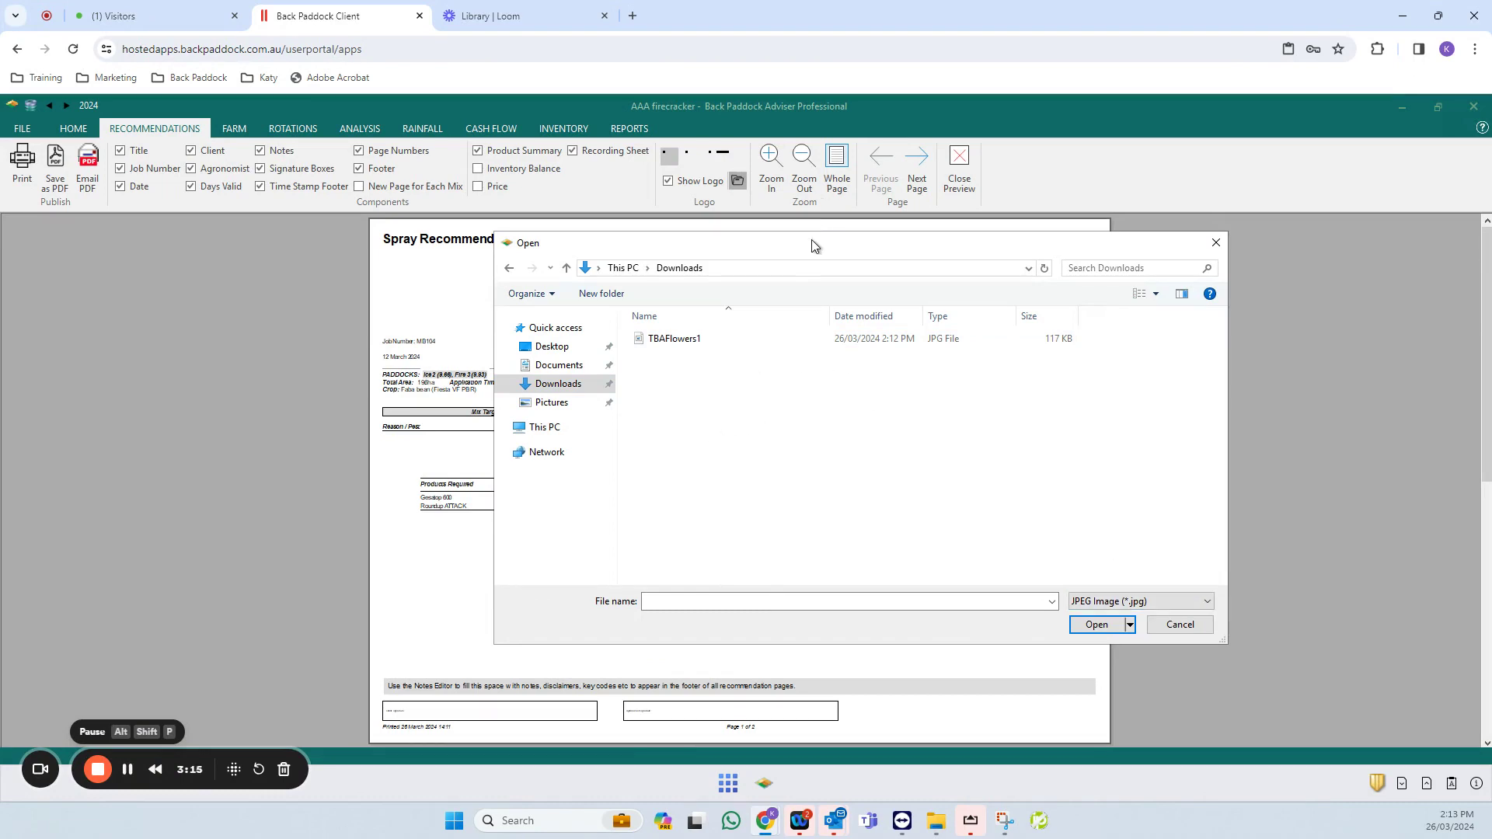
drag(813, 247, 958, 225)
click(855, 317)
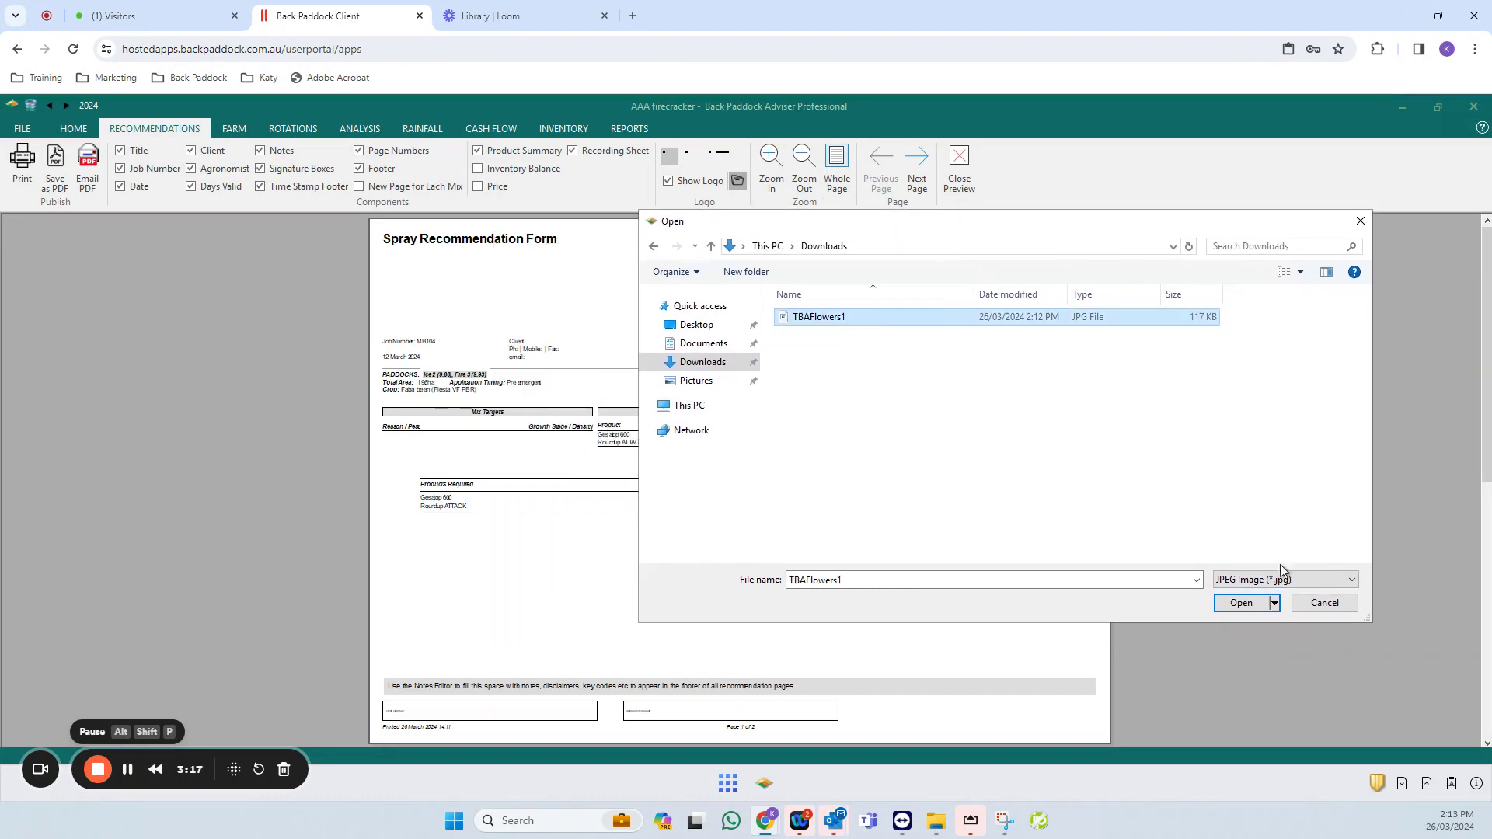
click(1242, 603)
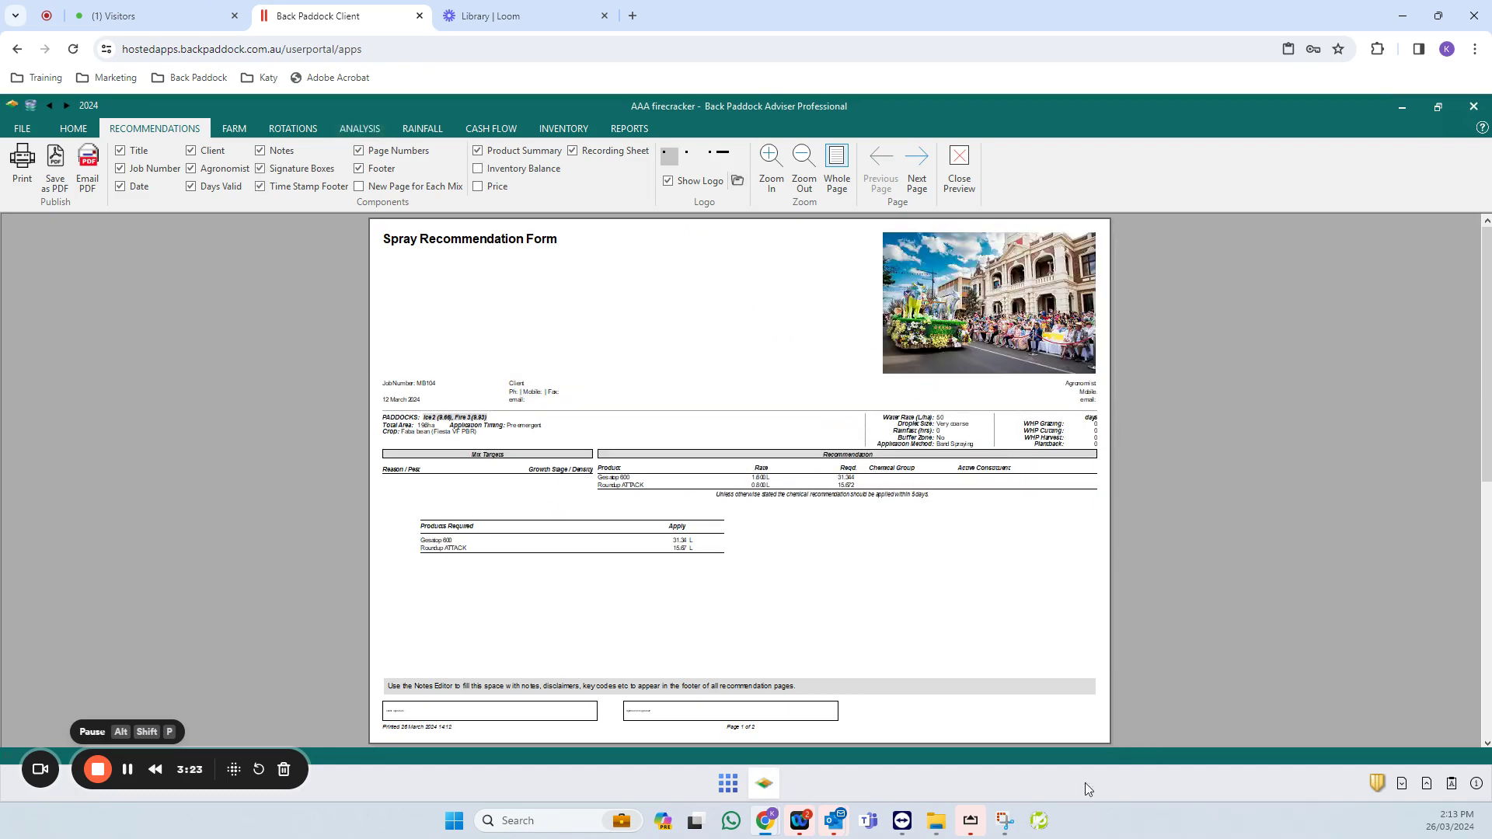
- Close the preview and expand the Agronomist section of Recommendation Settings
mouse_move(931, 835)
click(960, 169)
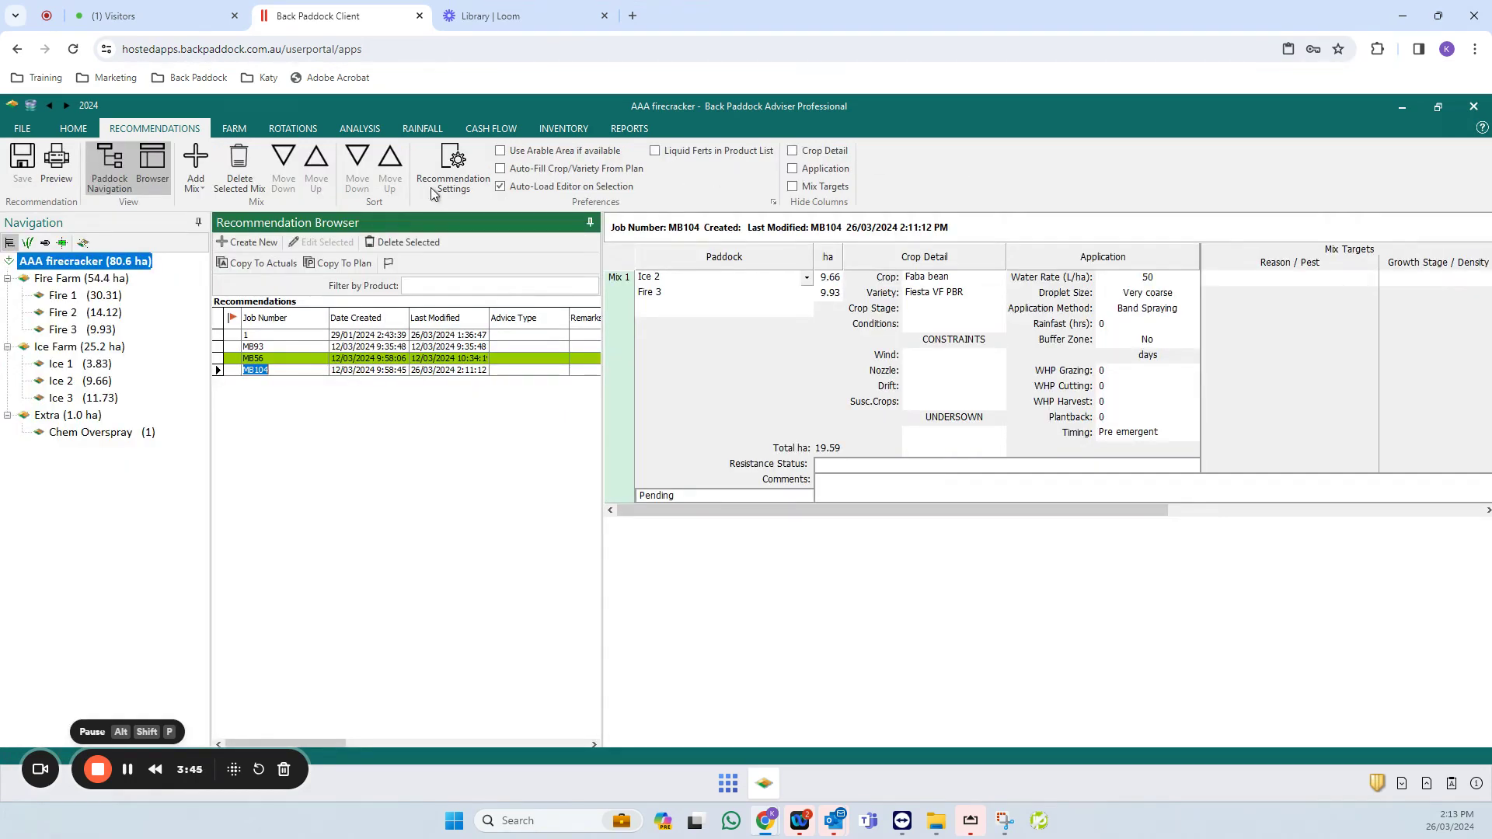
click(457, 159)
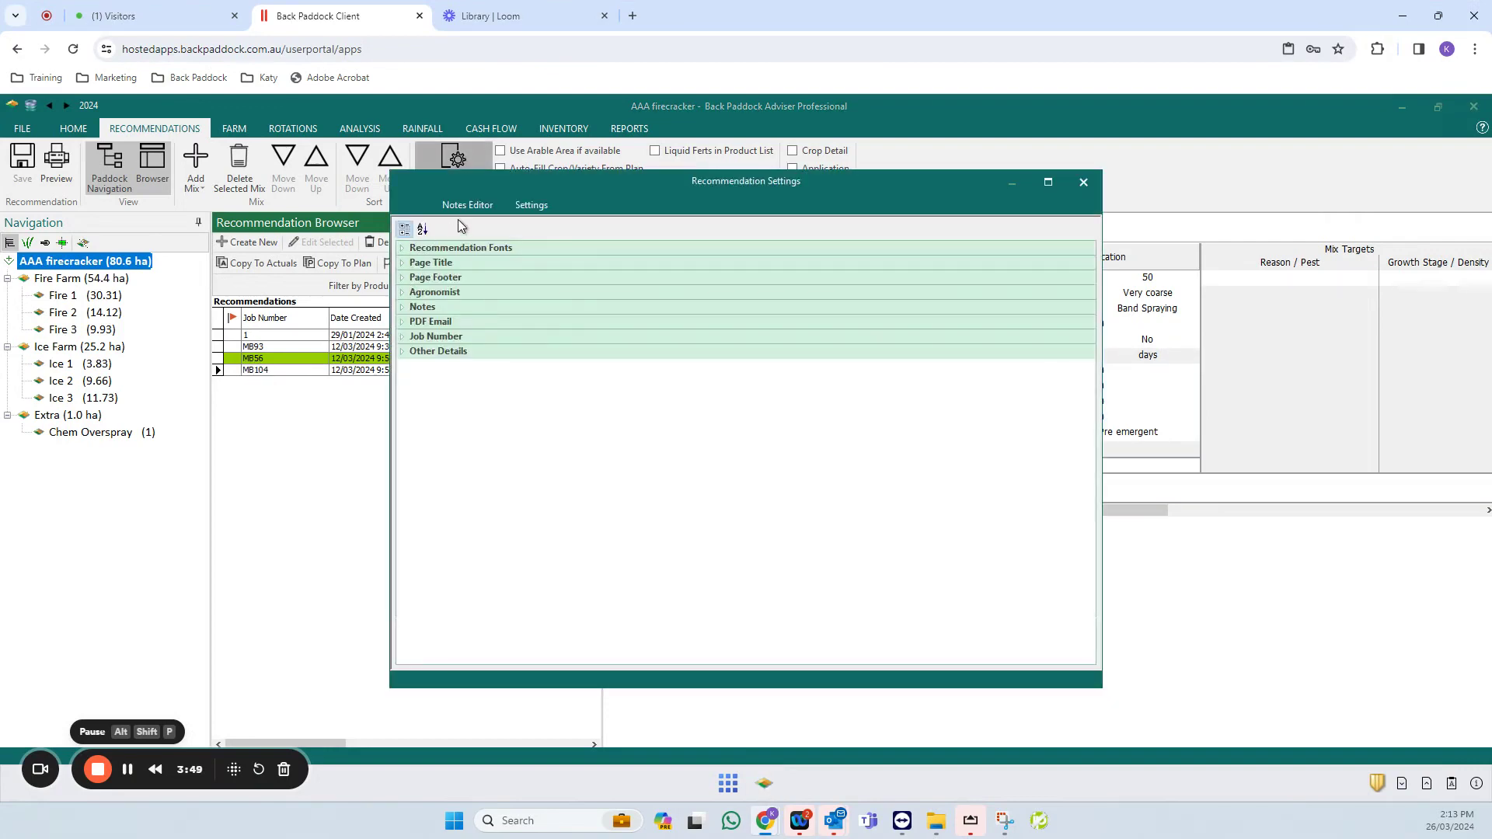
click(402, 293)
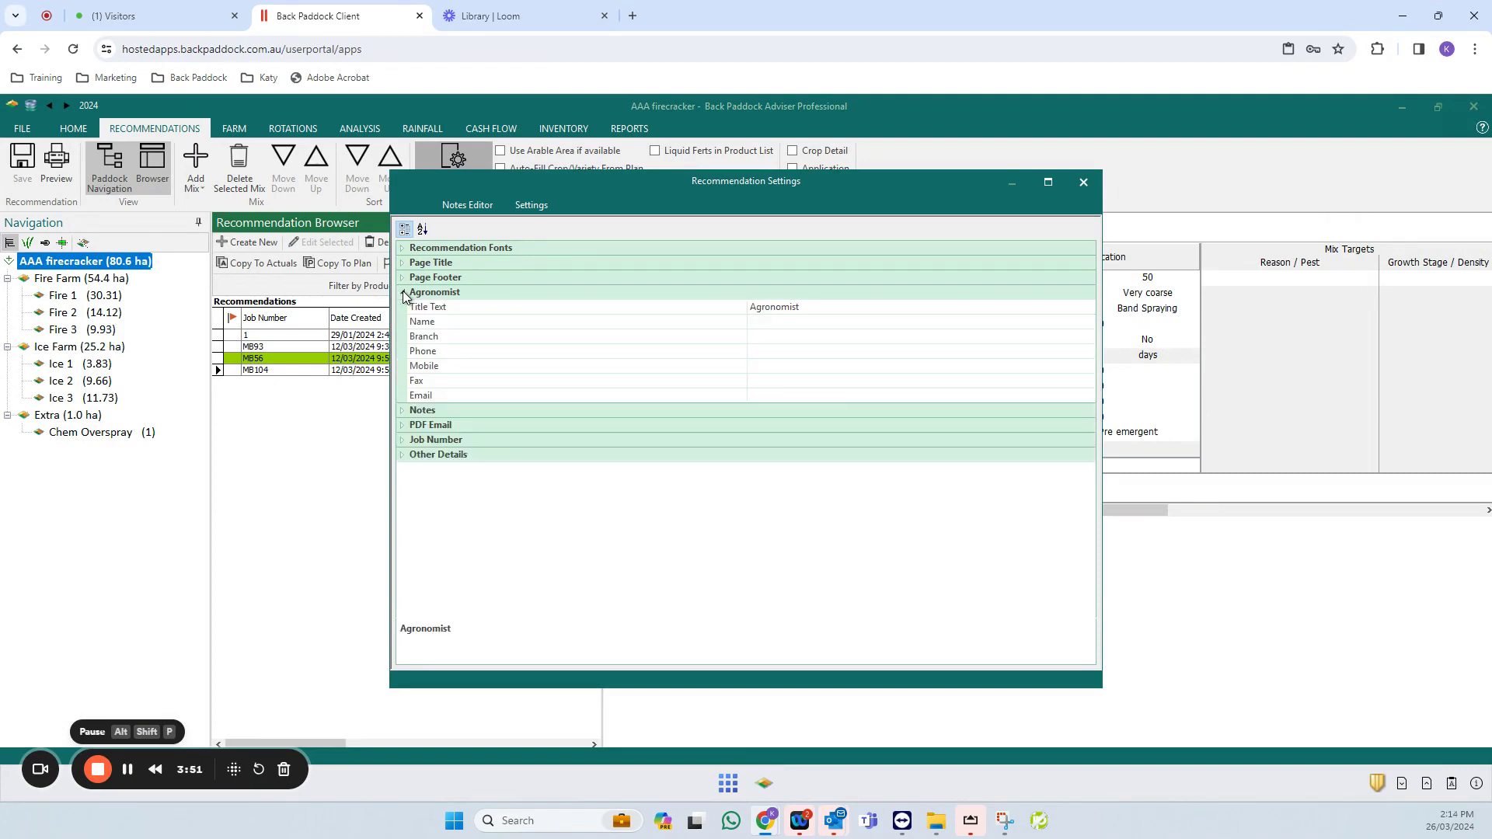
- Enter the agronomist's name, mobile number and e-mail address
click(804, 322)
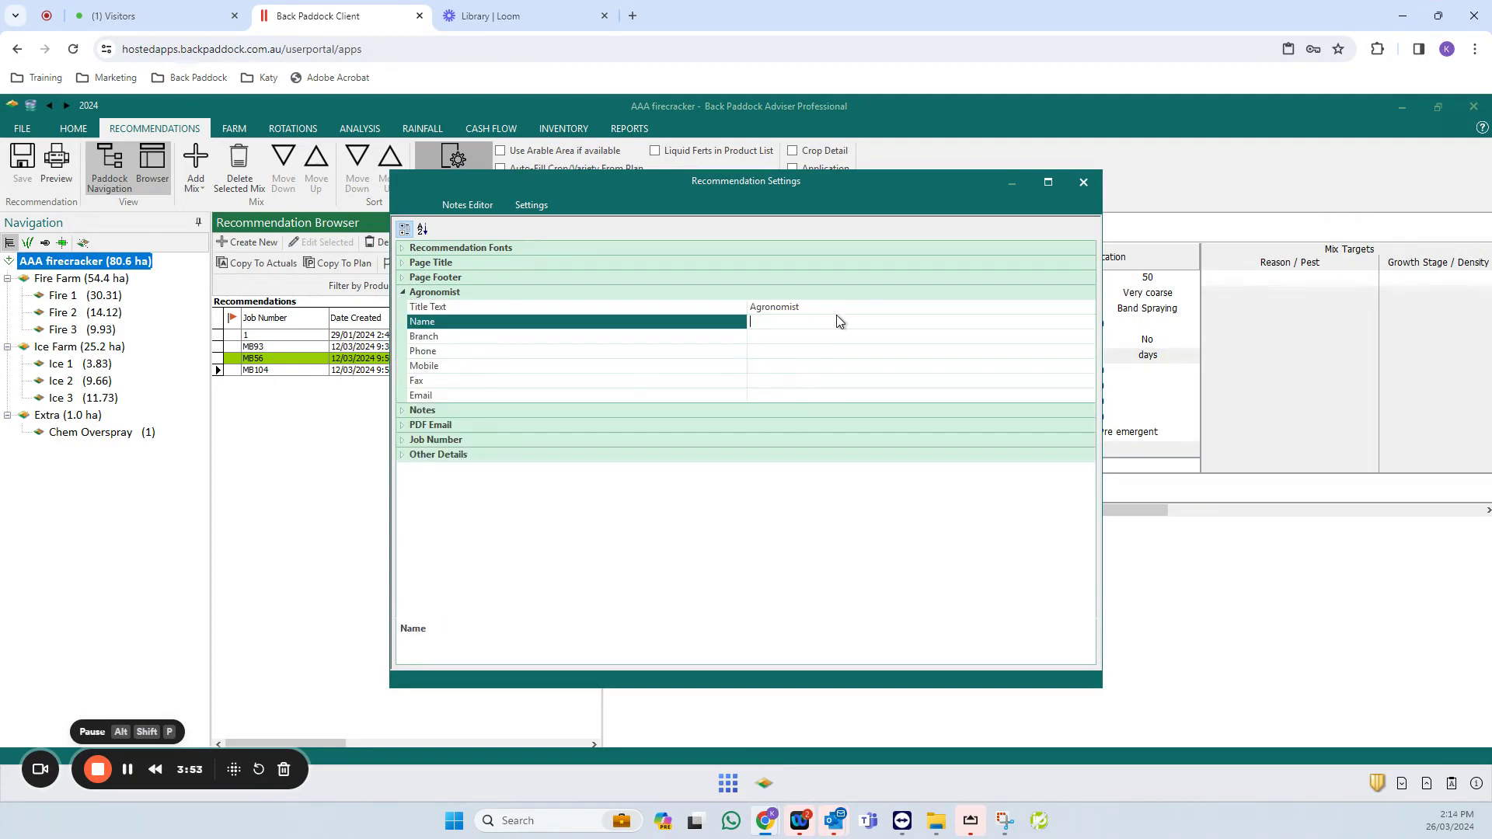
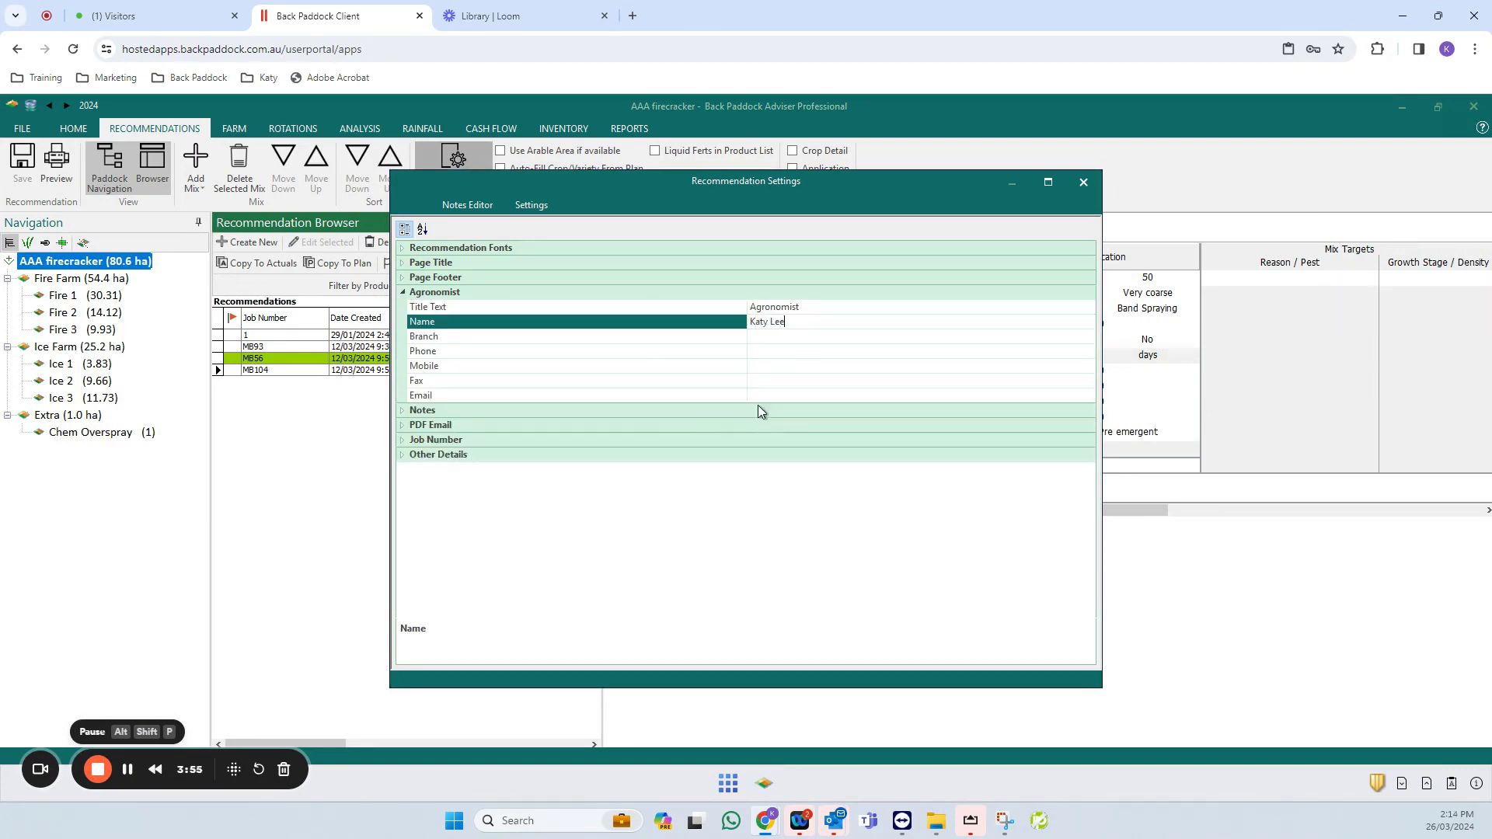
click(767, 366)
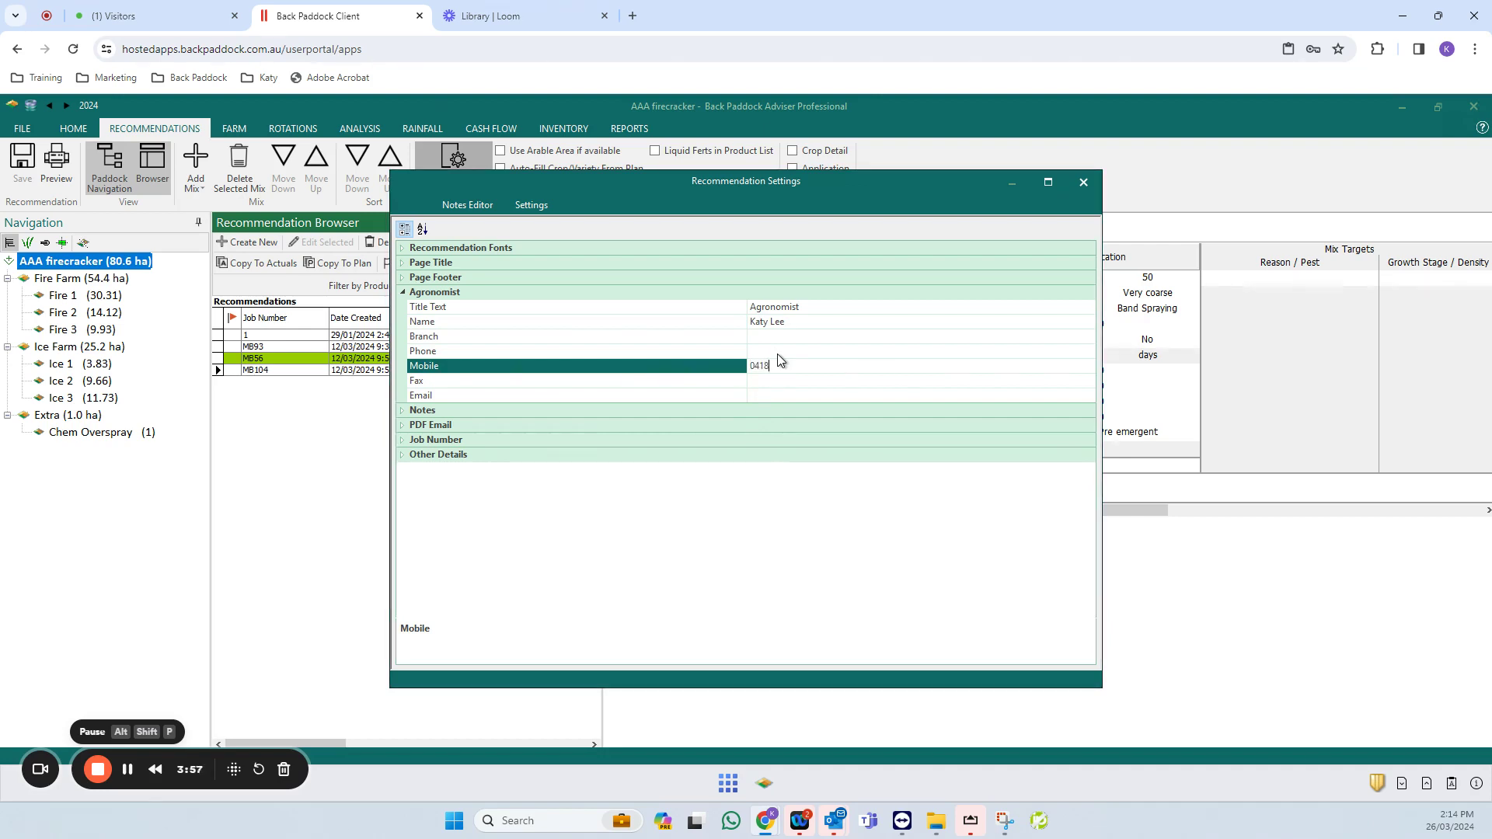
click(768, 395)
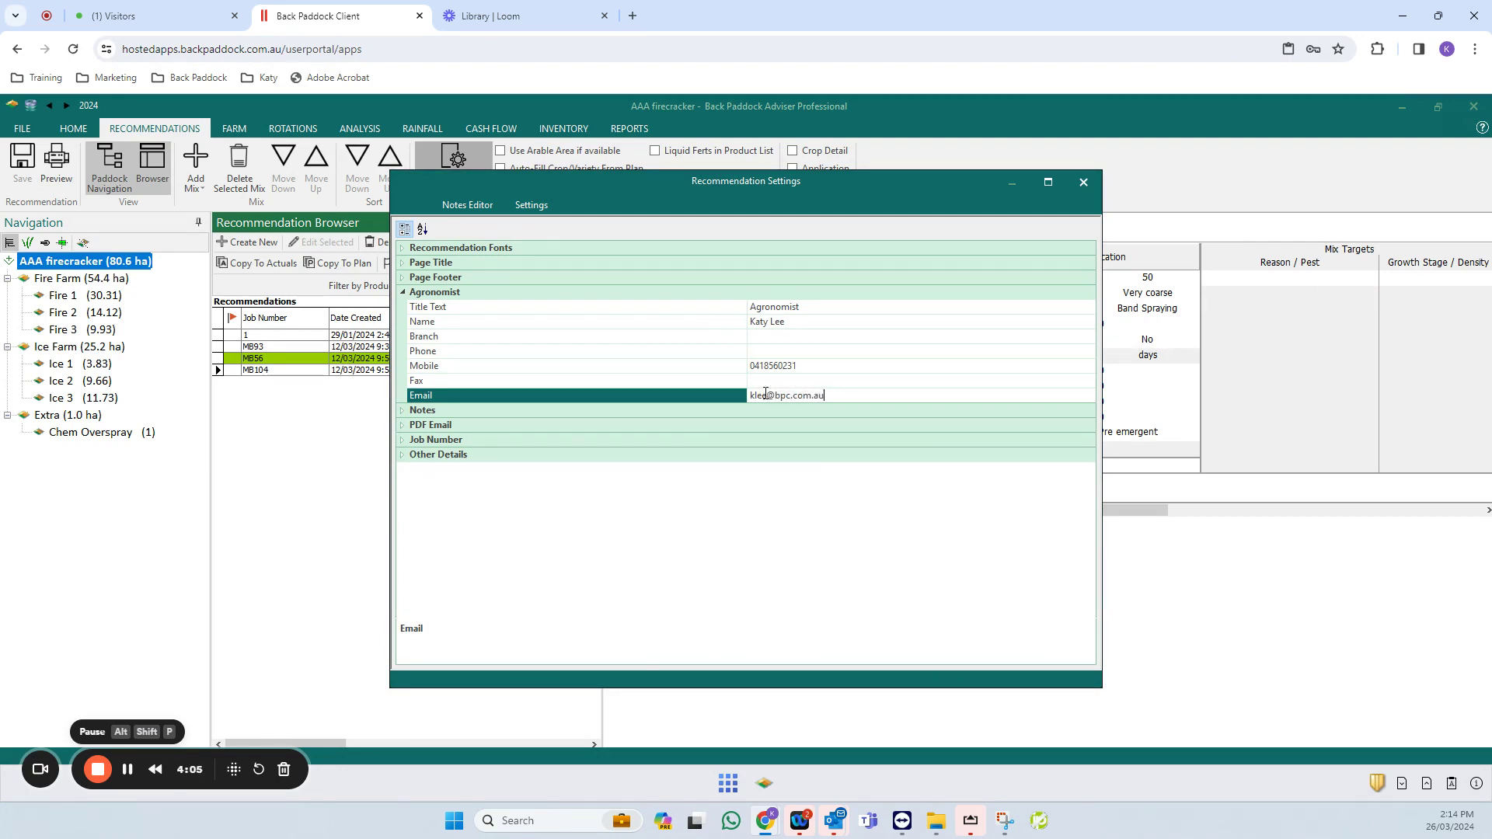
click(822, 351)
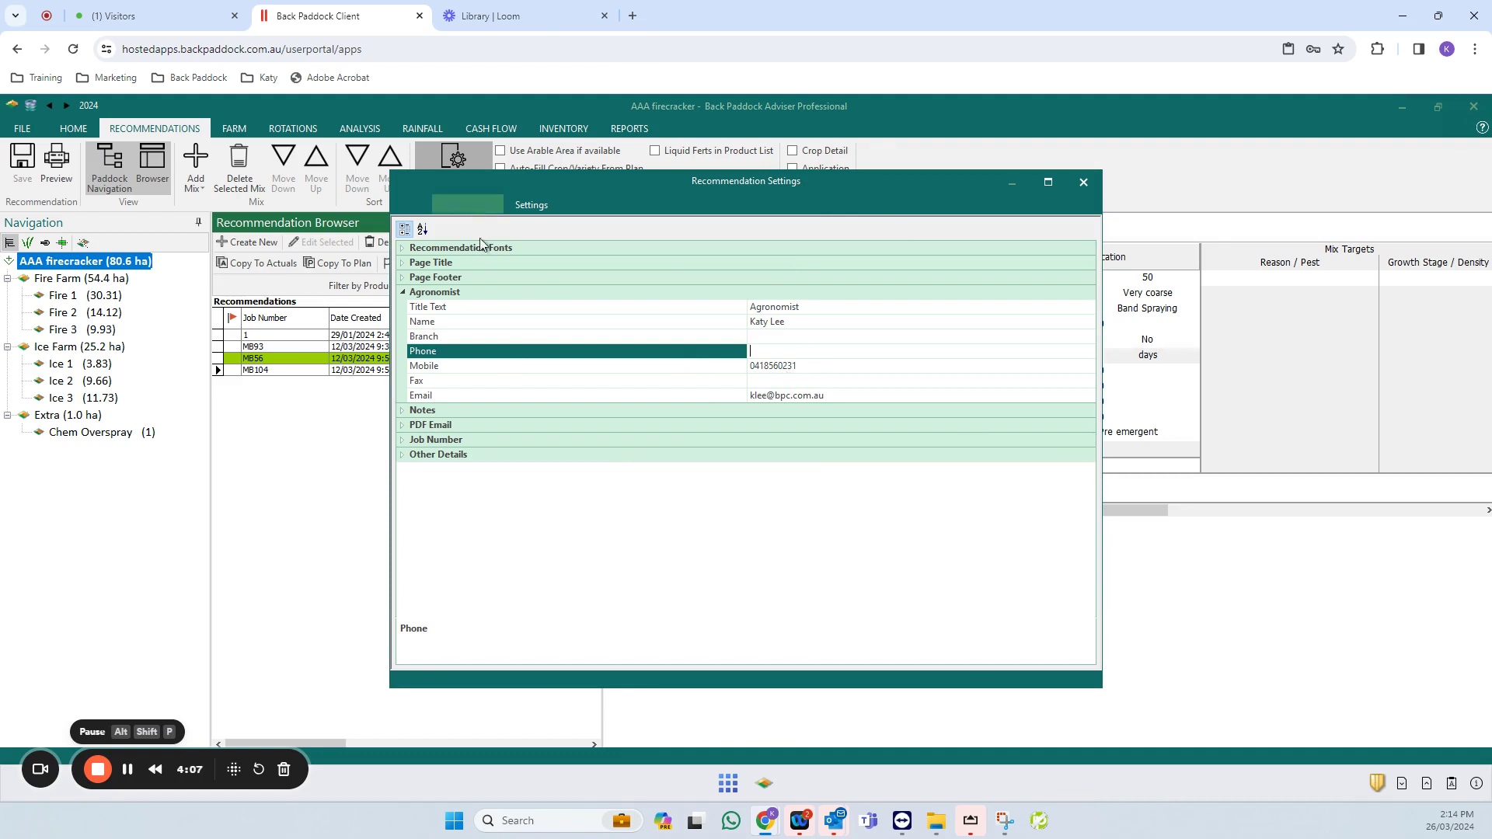
- Replace the footer note with 'YOUR DISCLAIMER HERE' and save the settings when closing
click(482, 205)
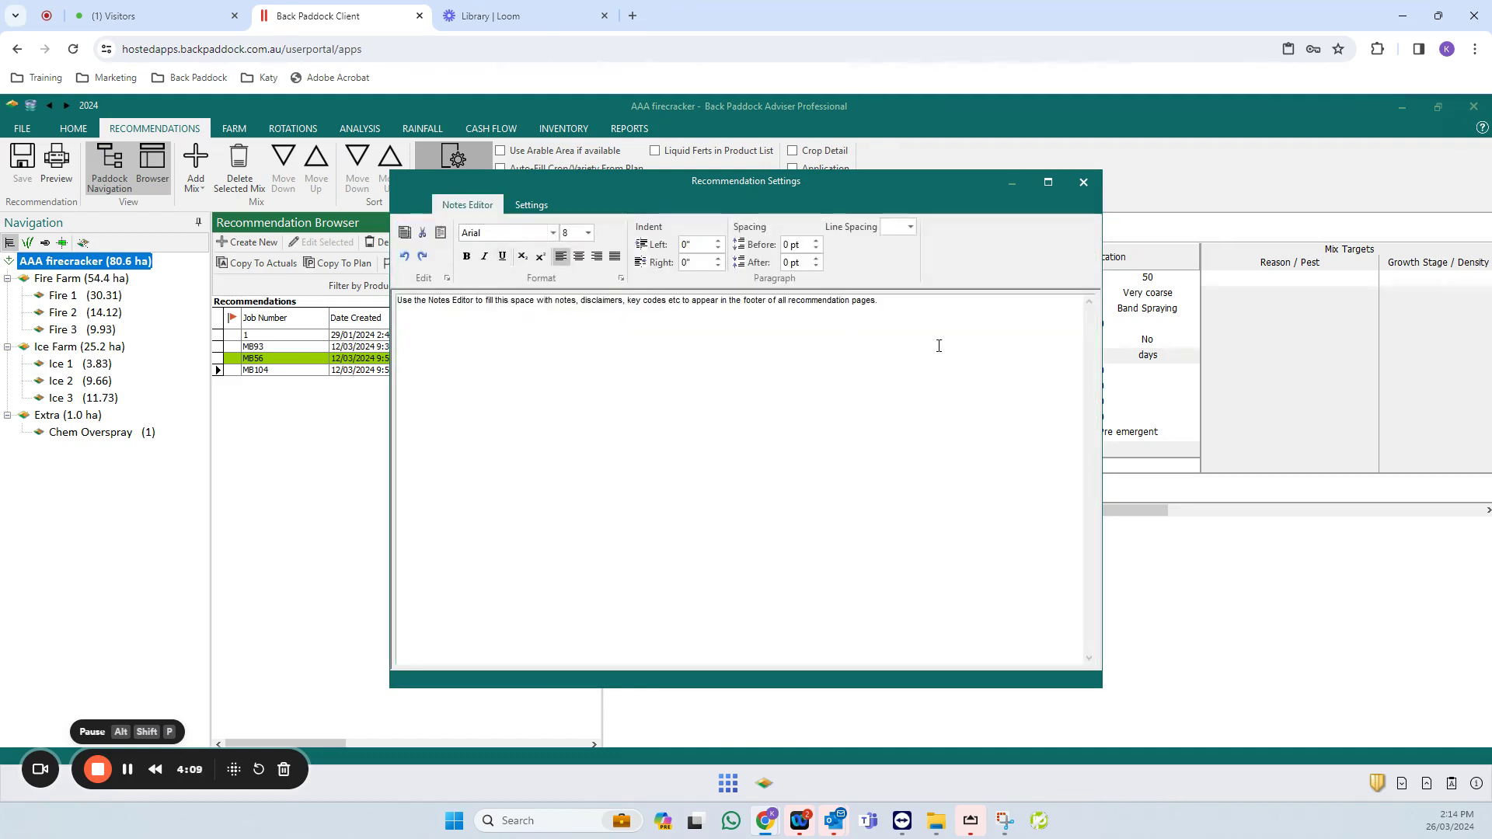
drag(886, 300, 302, 295)
text(Yo)
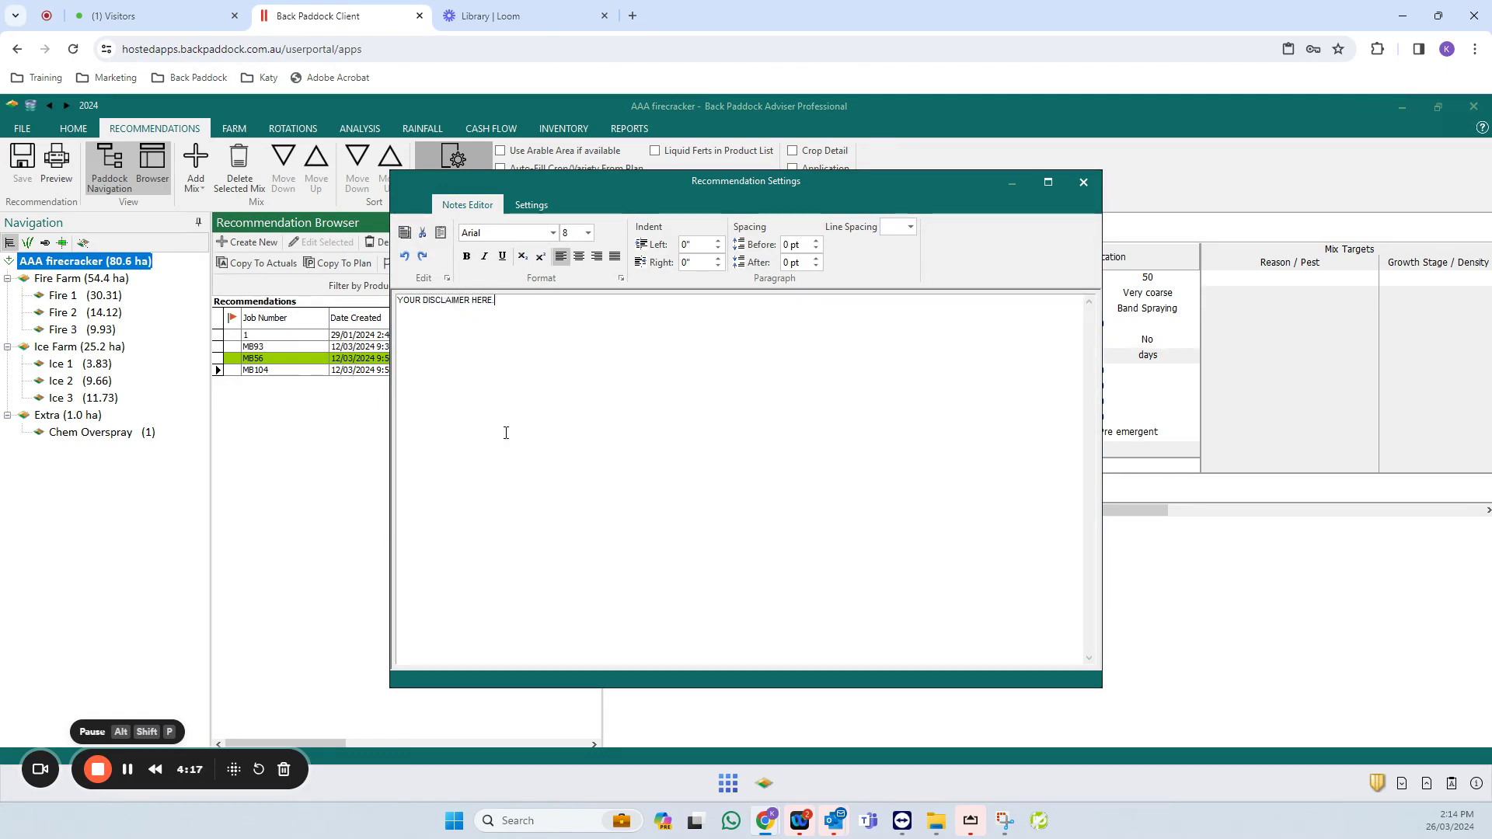
click(490, 208)
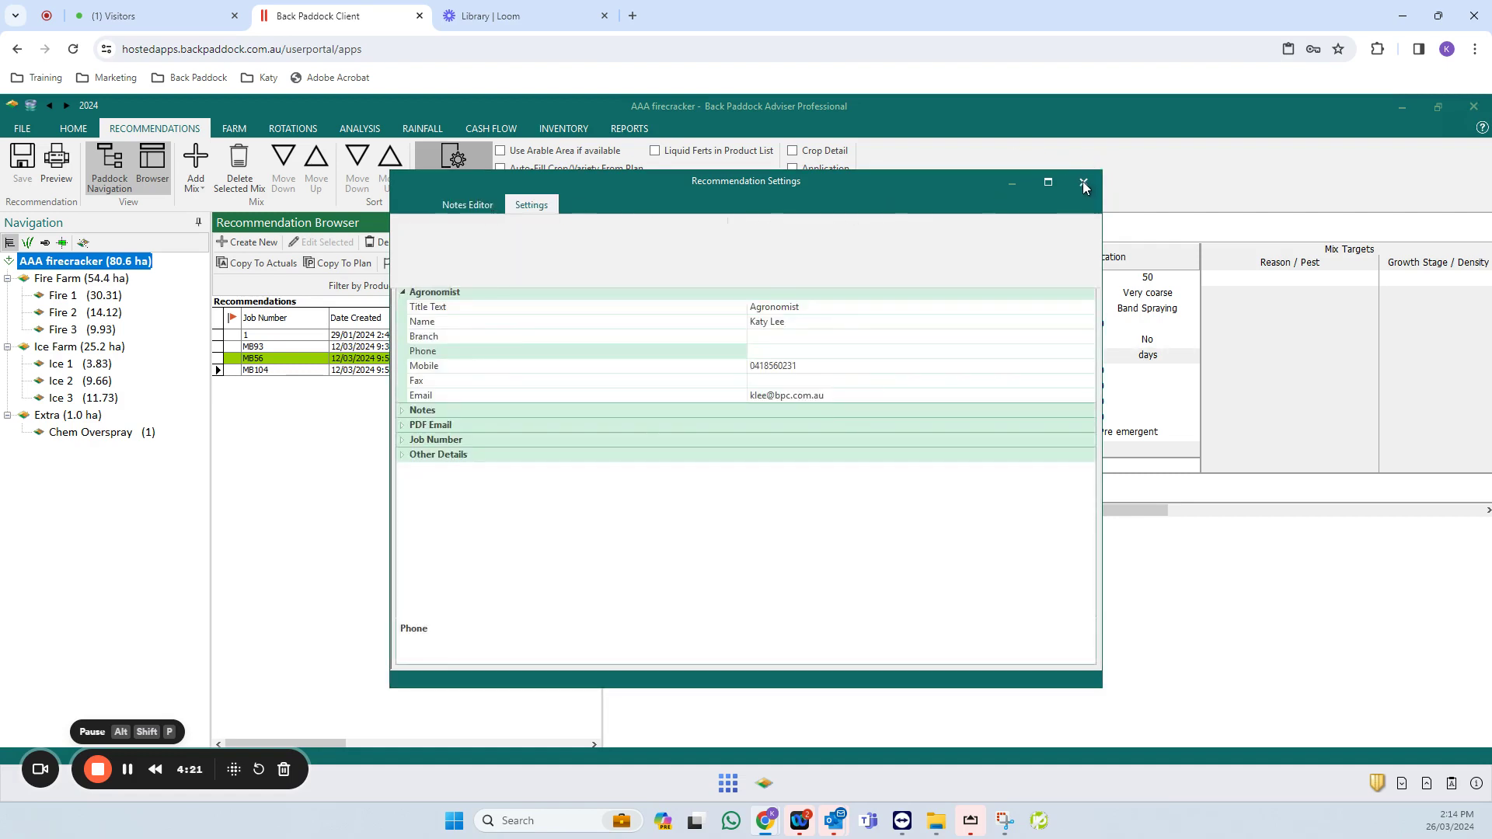
click(1084, 183)
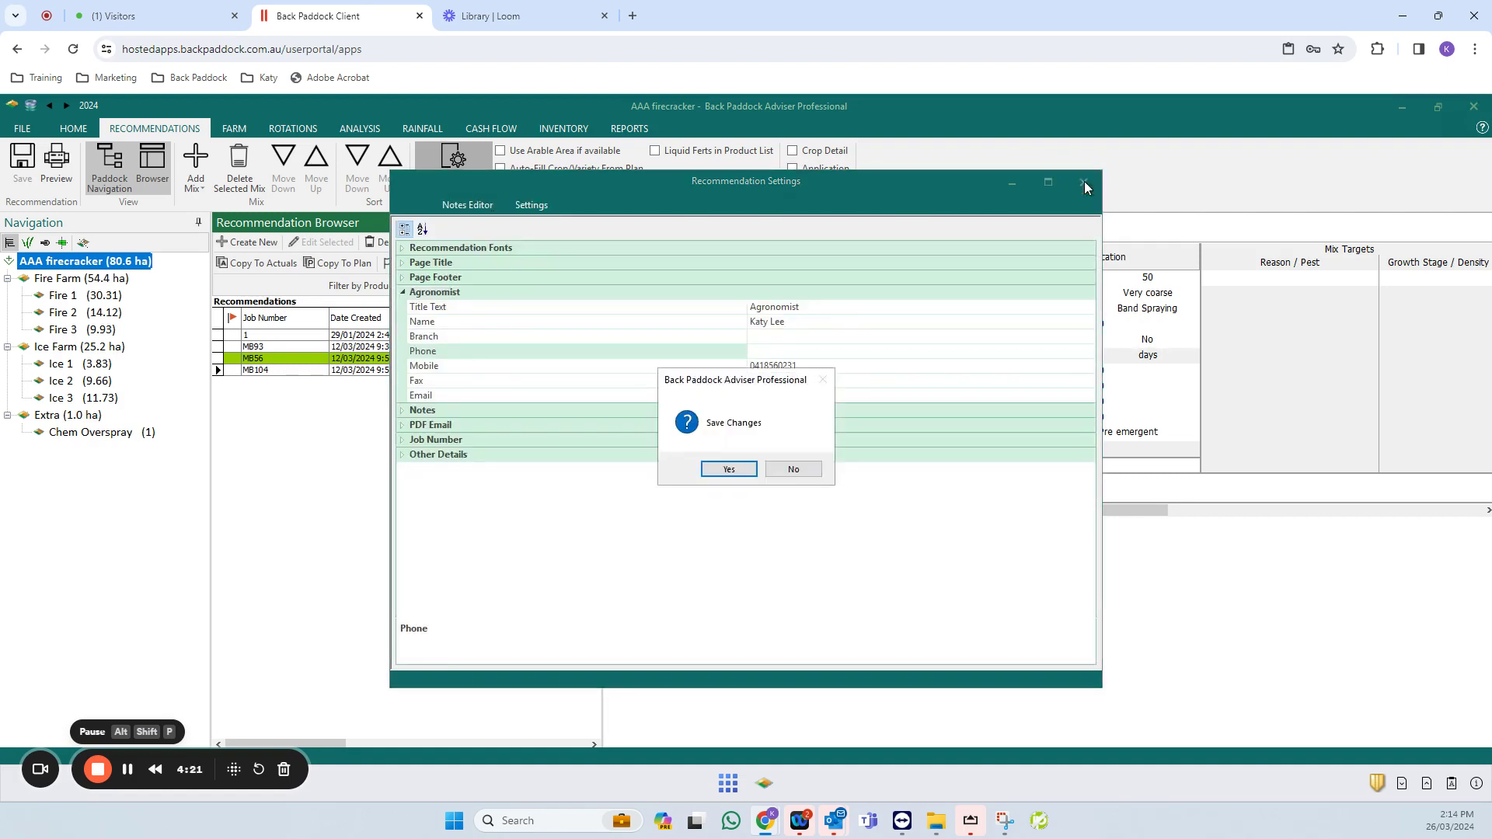
click(734, 472)
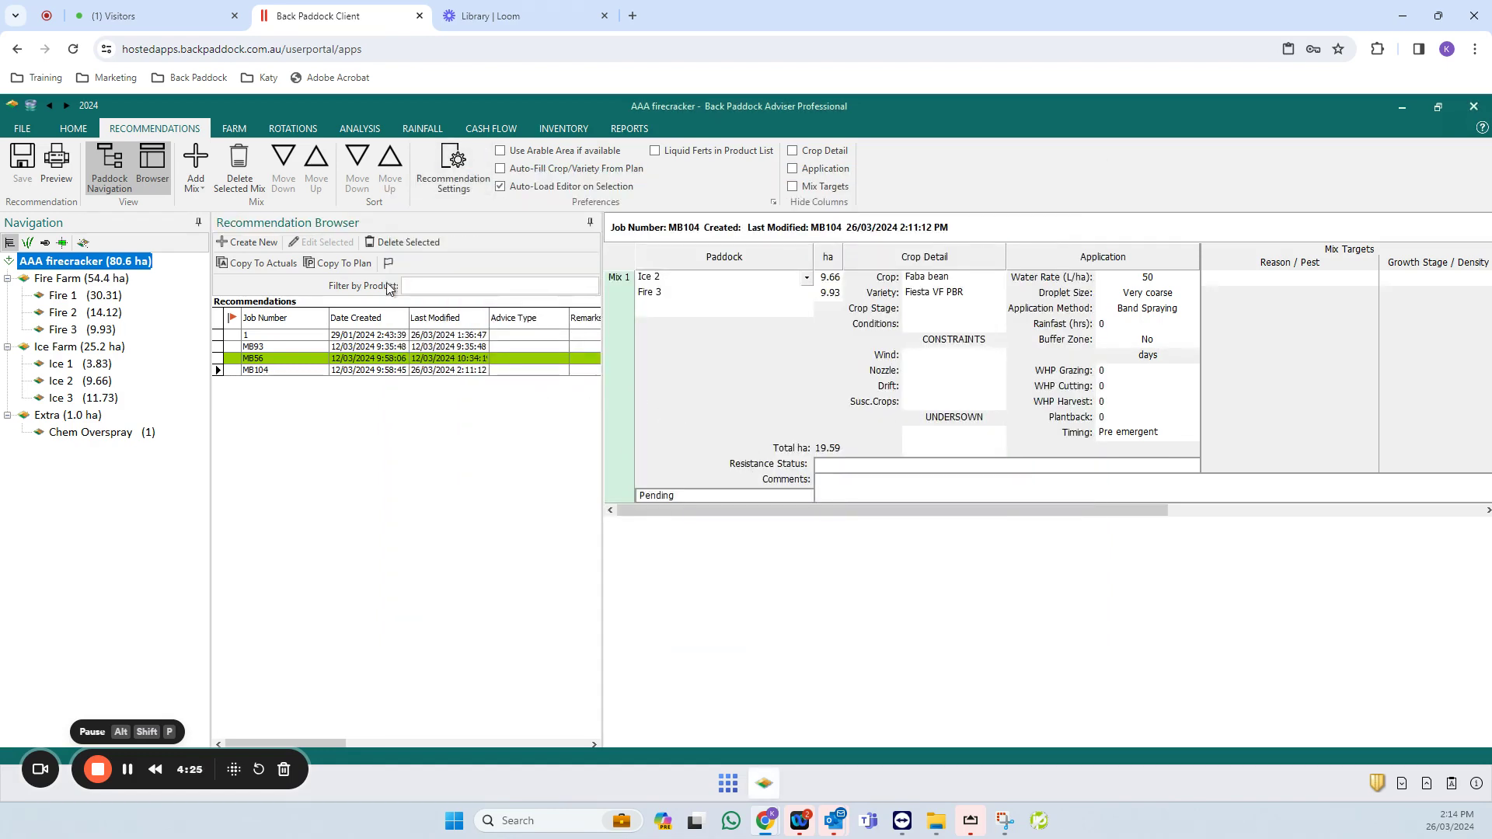
click(307, 368)
click(295, 373)
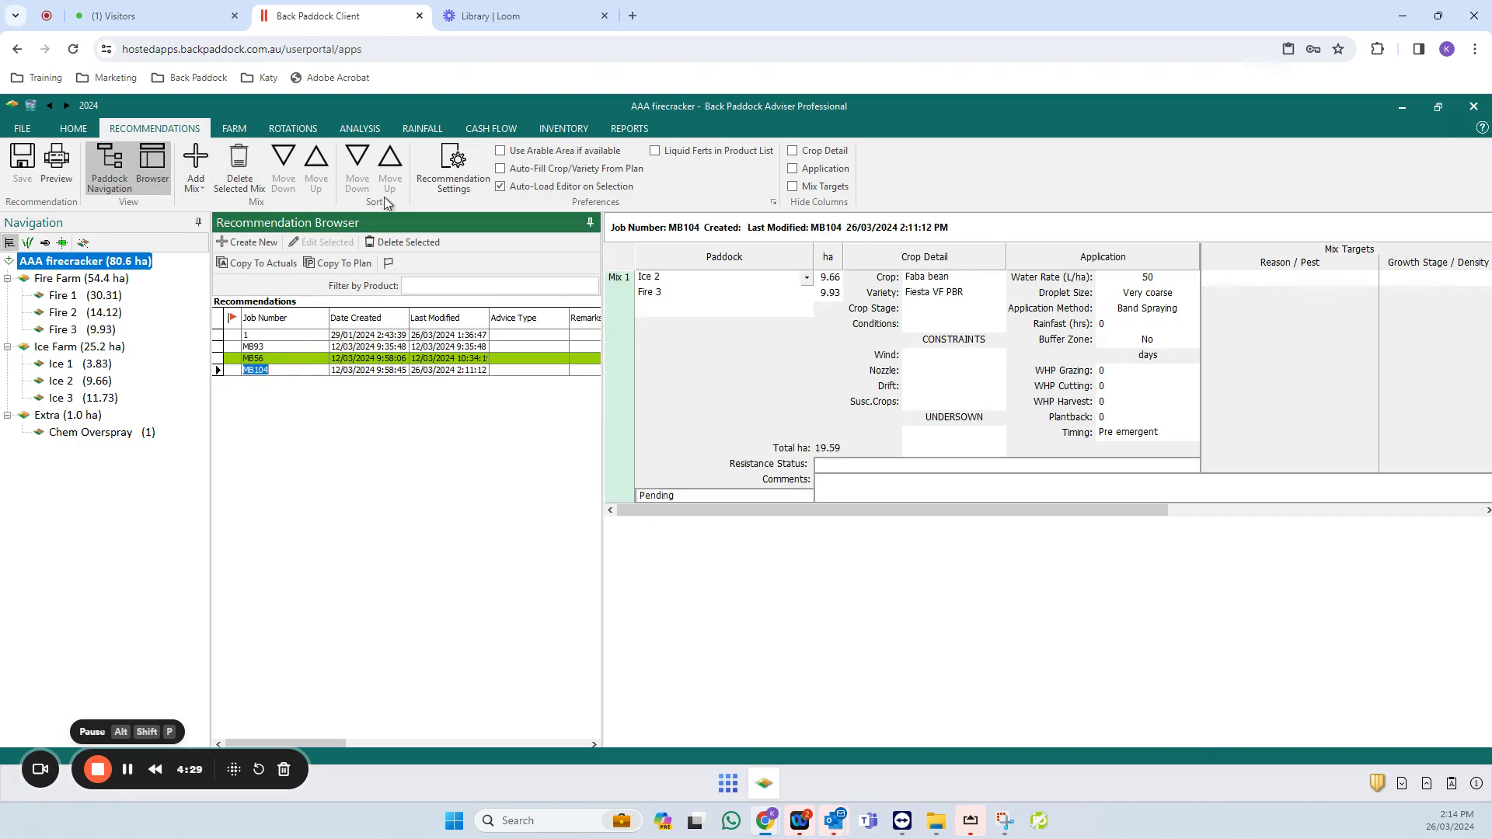
click(57, 160)
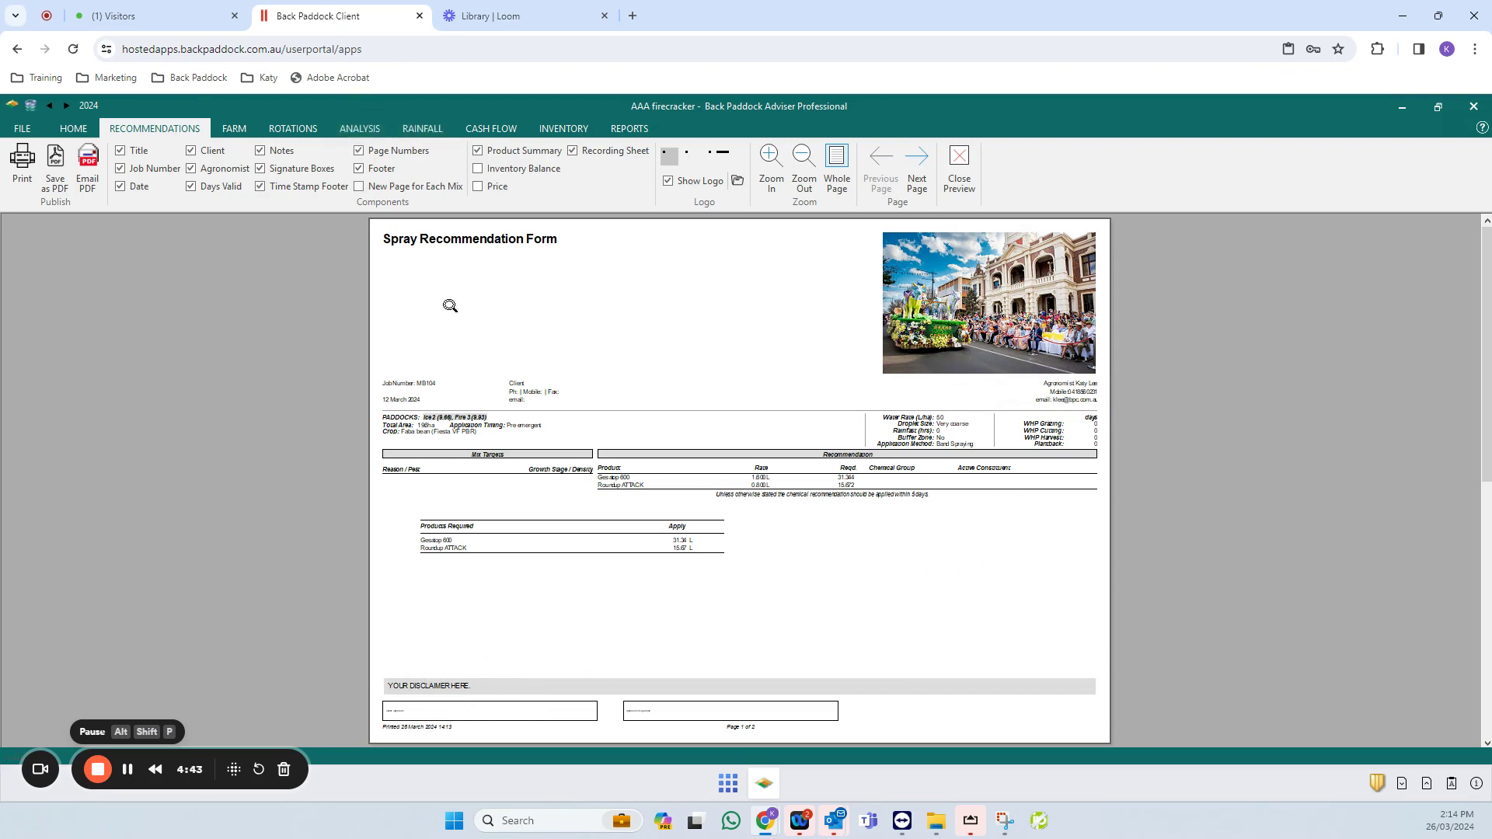
click(968, 164)
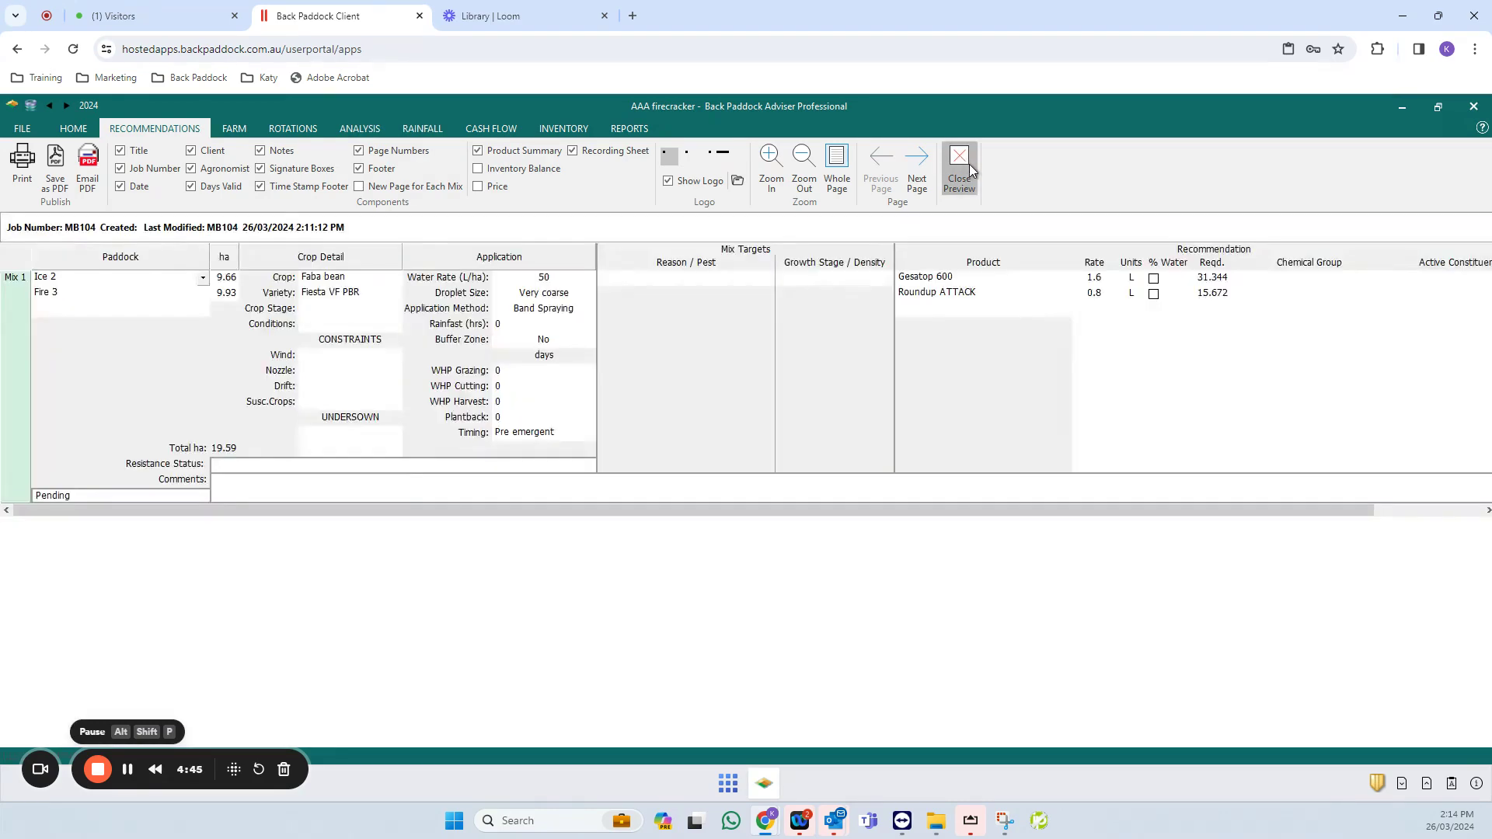
- Upload the recommendation template to CornerPost with the FILE Tools option and acknowledge the success message
click(24, 128)
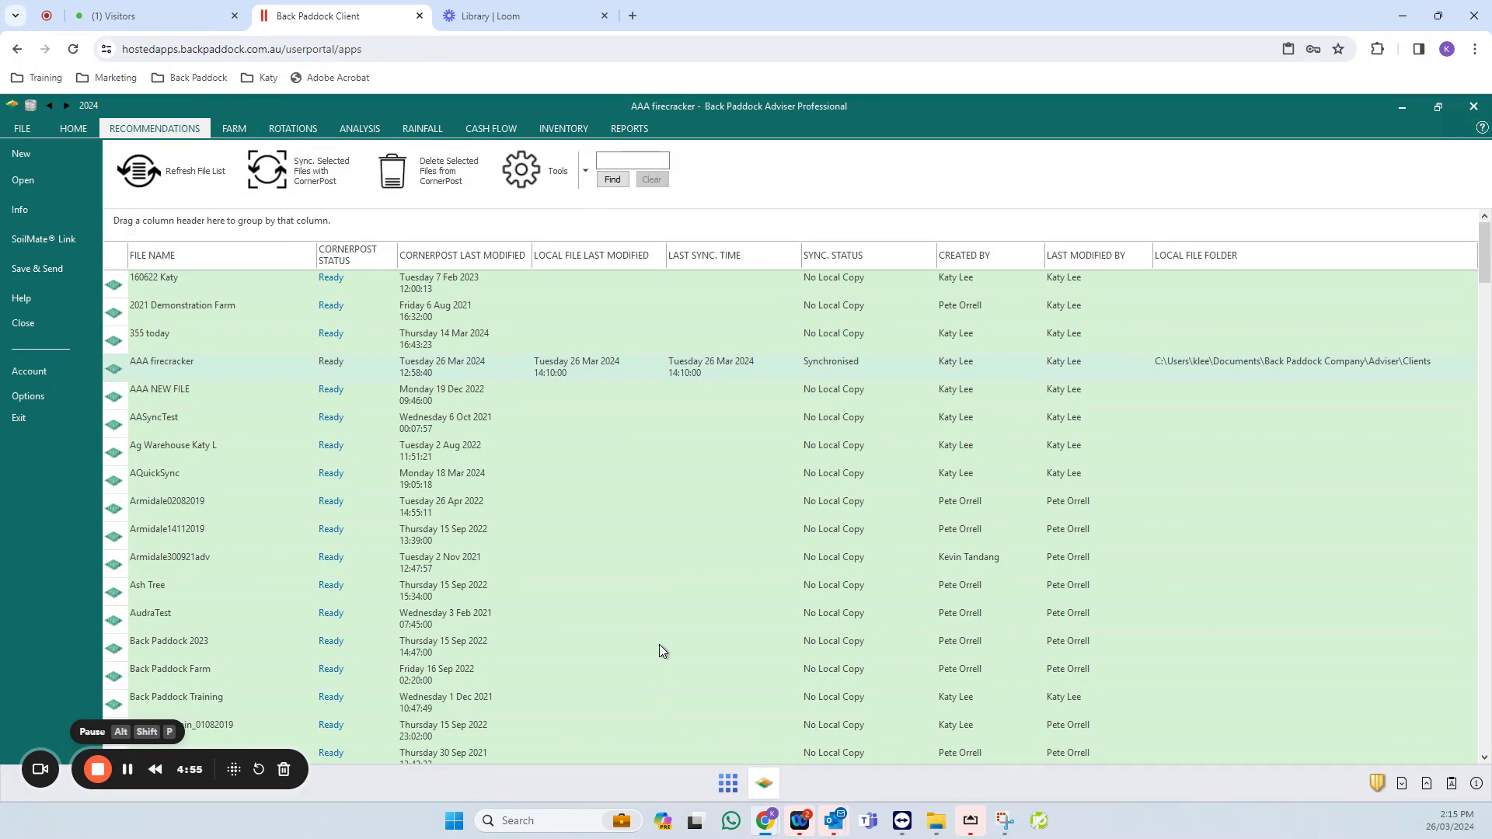
click(587, 174)
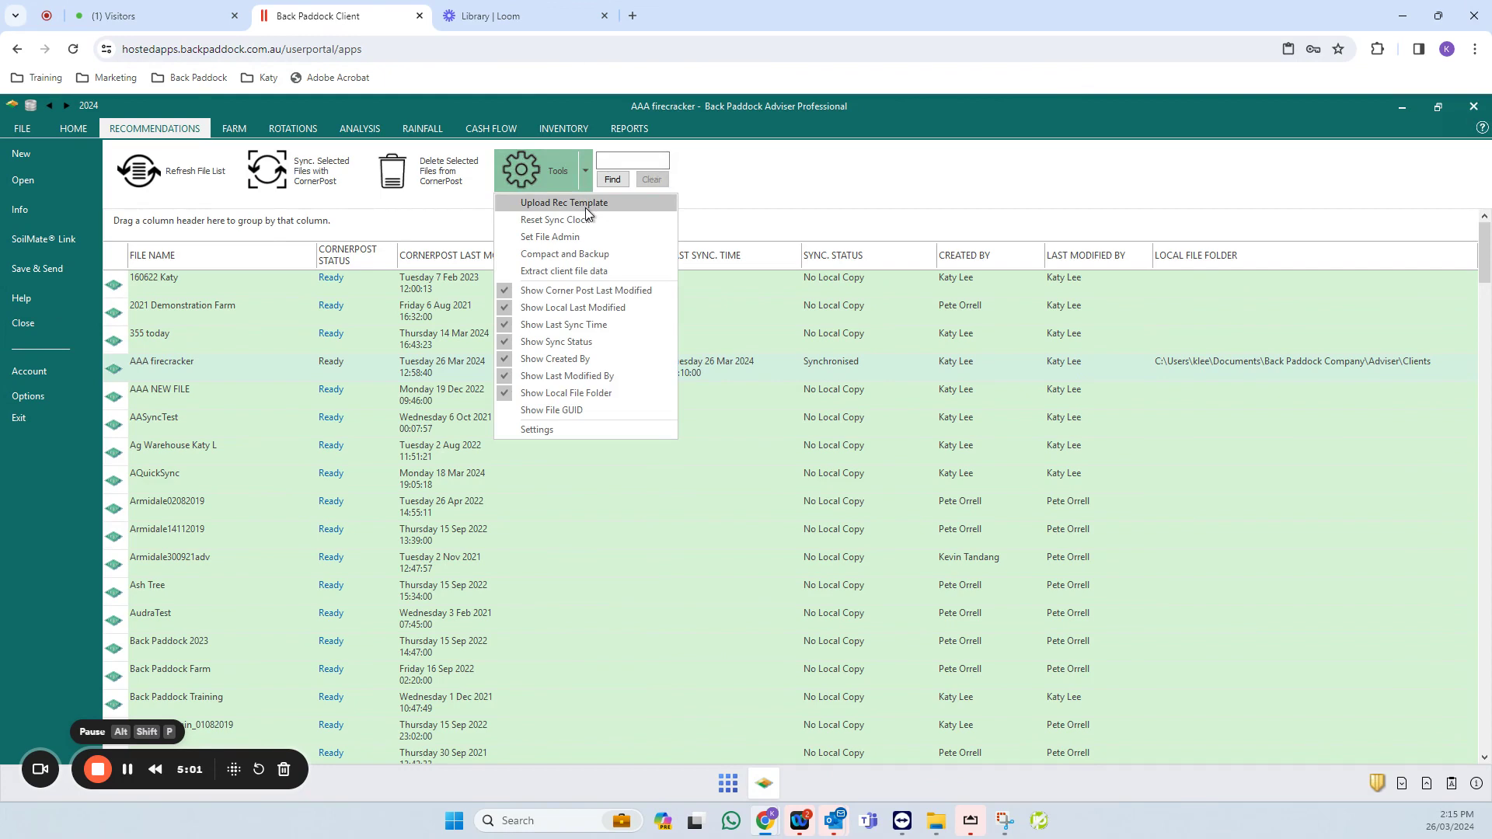
click(586, 203)
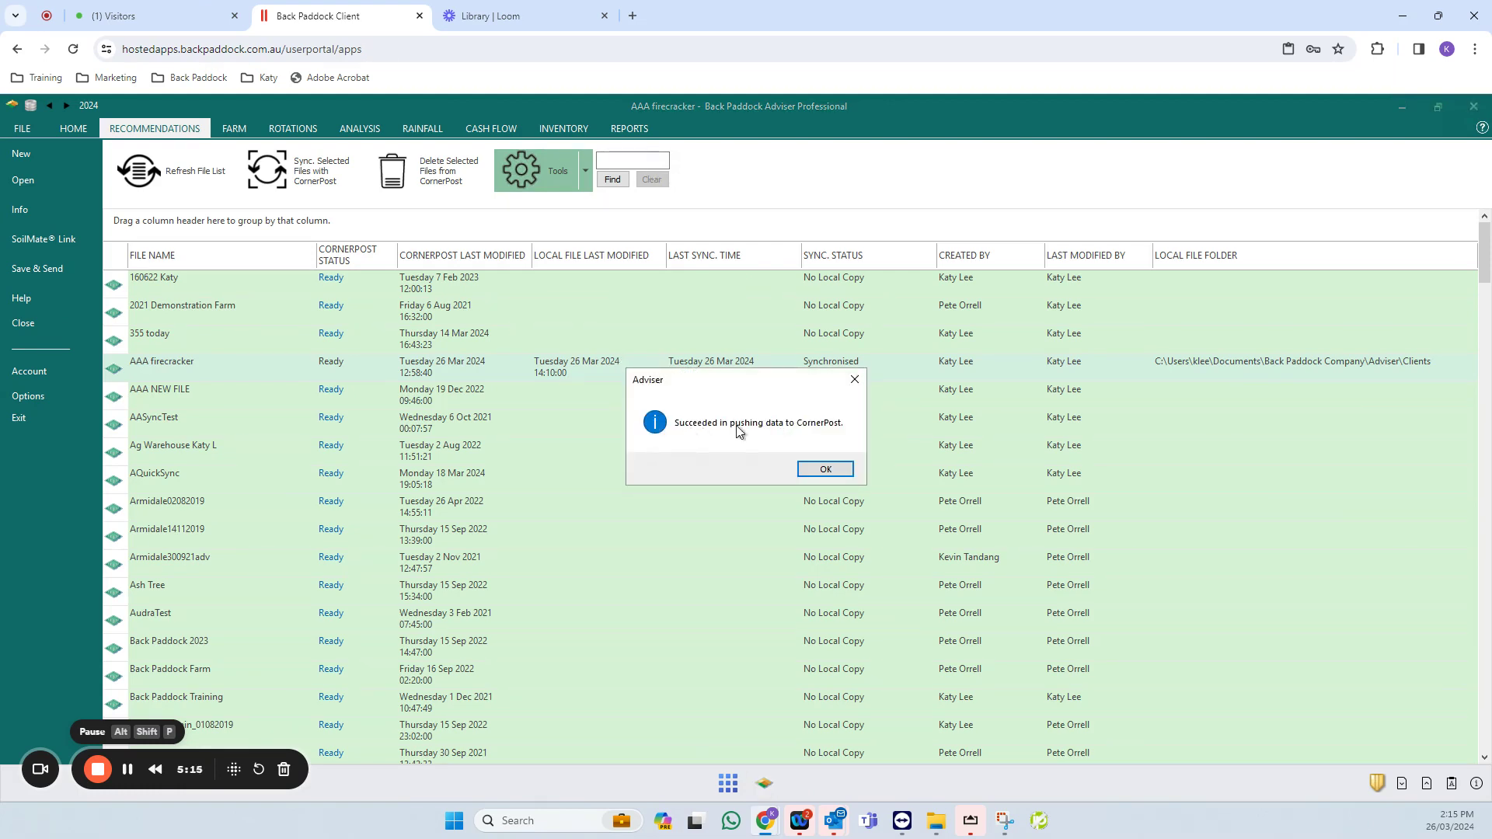
click(844, 472)
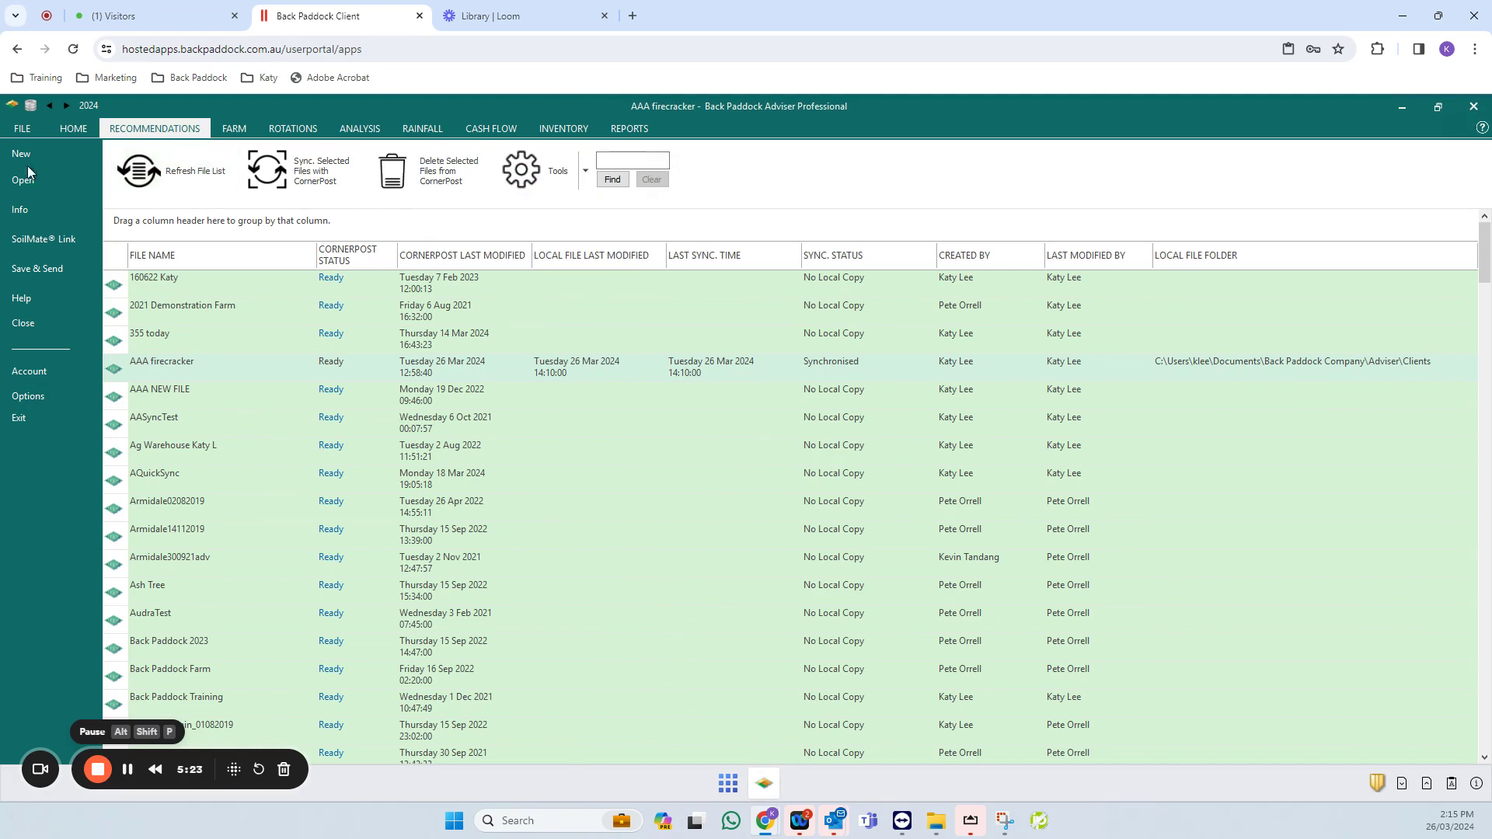
- Reopen the AAA firecracker client file and, after the sync download finishes, return to FILE
click(35, 325)
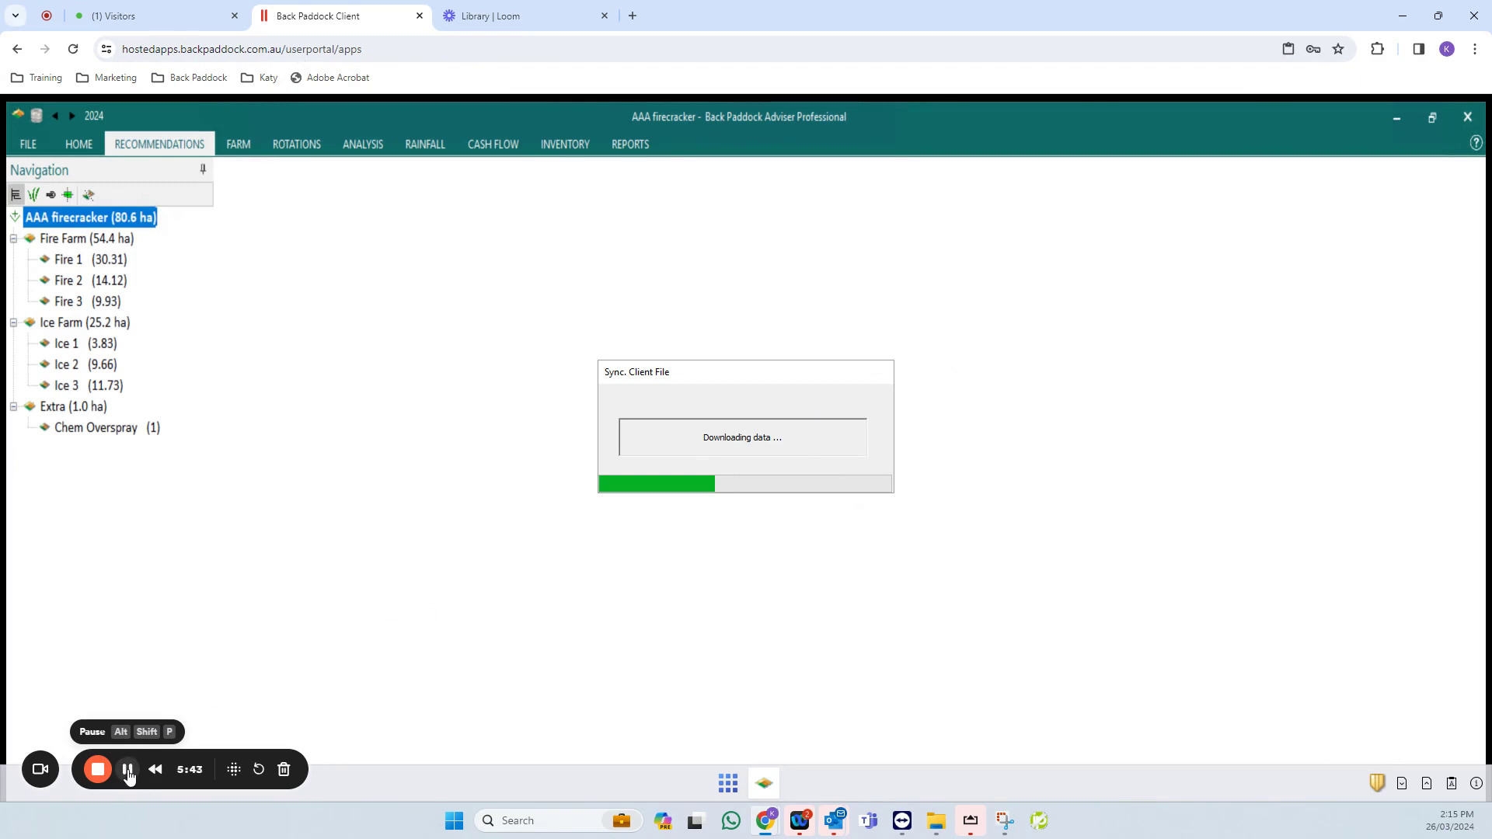
click(128, 770)
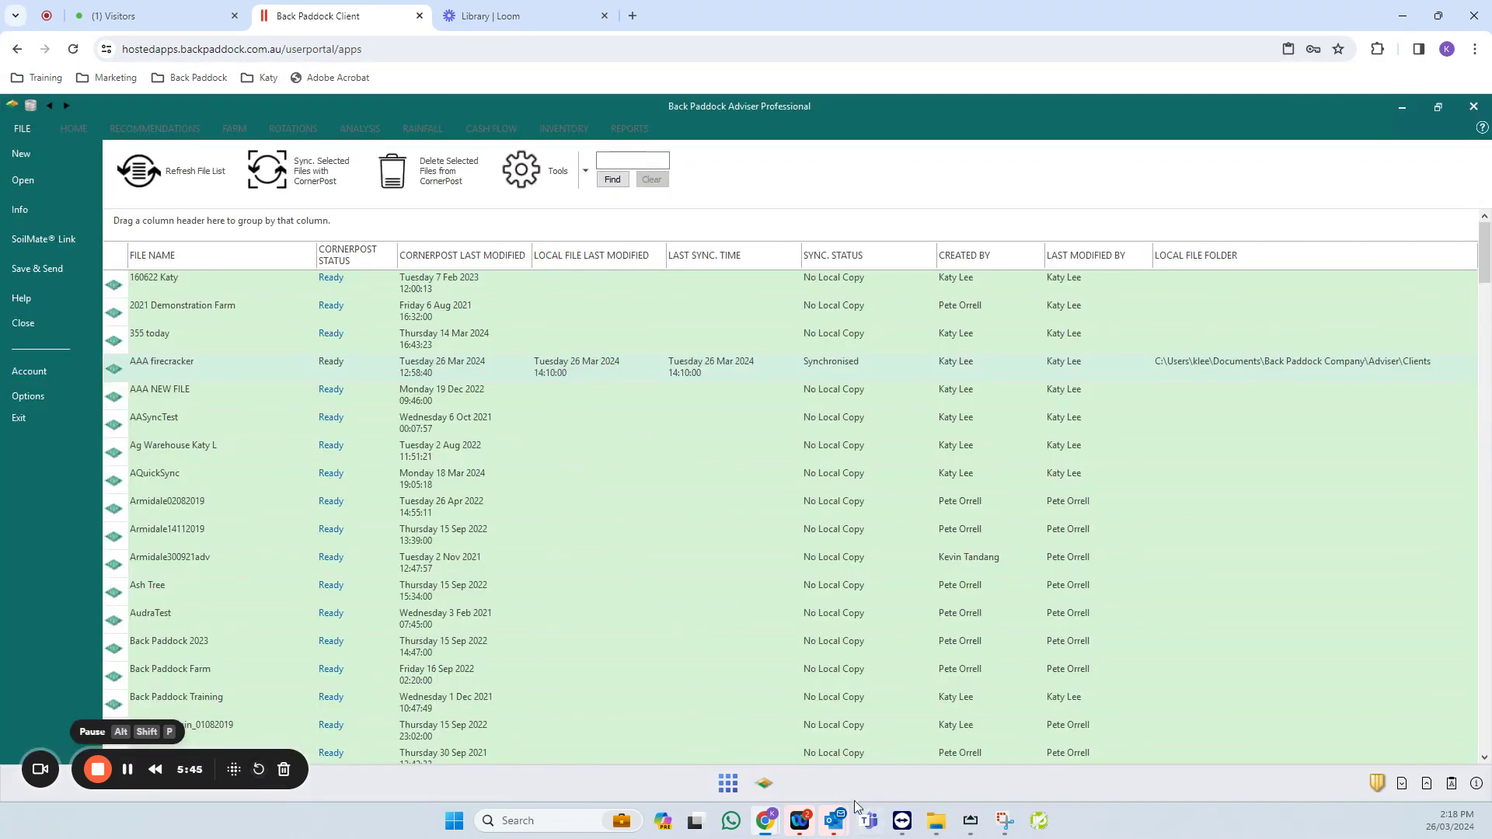
- Show the Back Paddock Mobile home screen mirrored on the desktop through AirServer
click(970, 822)
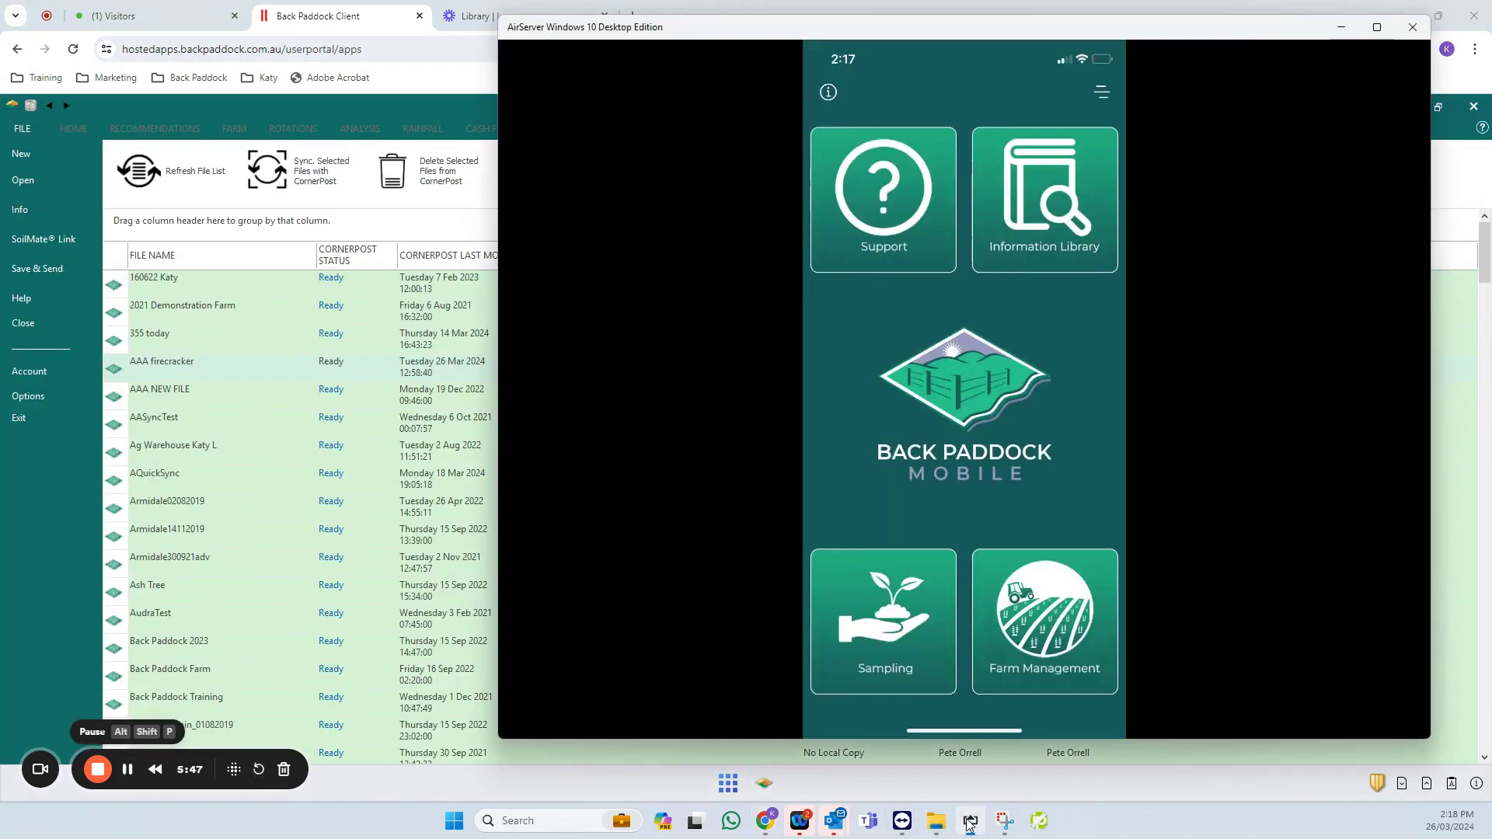